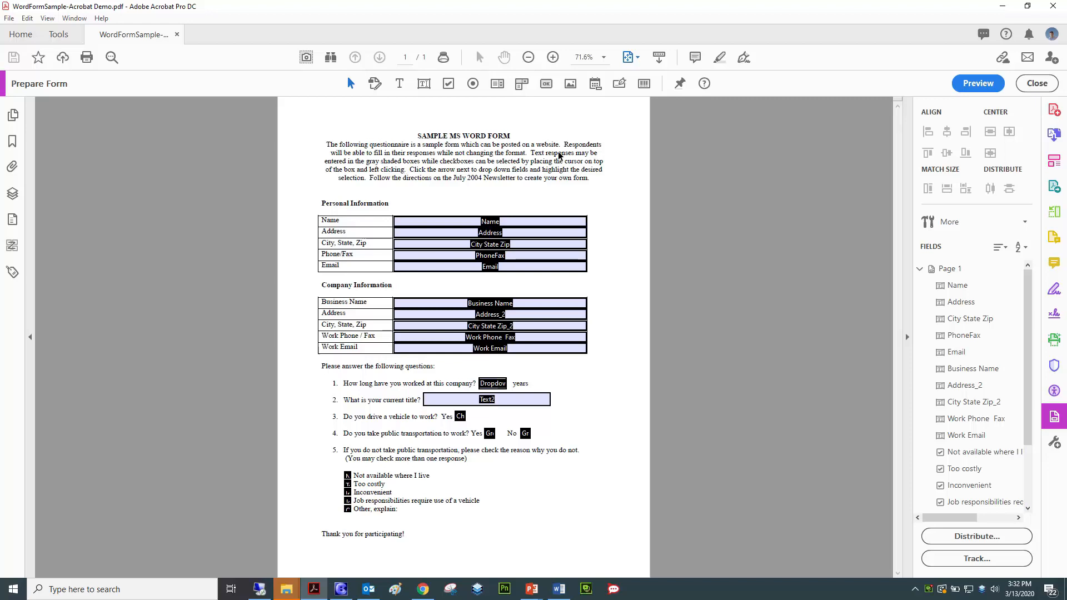
Preview the fillable sample form, and switch to Designer in the AEMDEMO remote session.
click(968, 89)
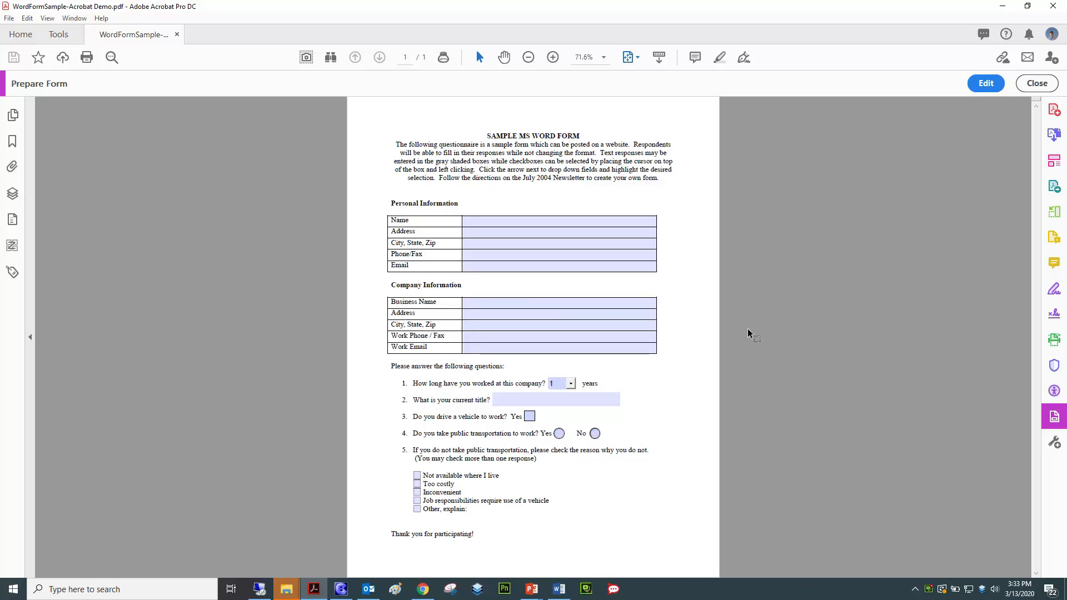
click(995, 7)
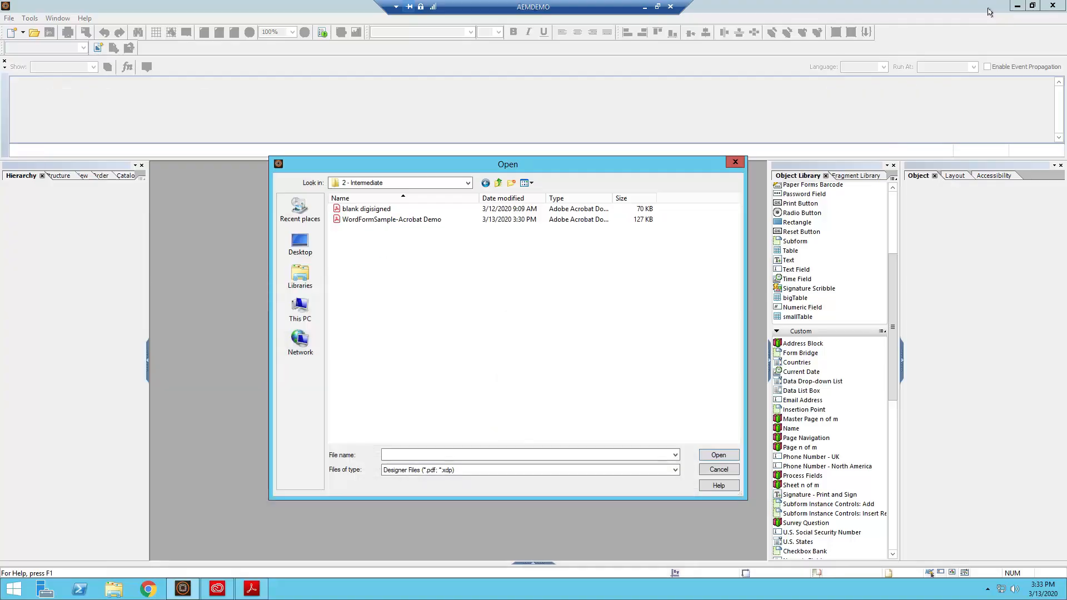
Open WordFormSample-Acrobat Demo and import it as an interactive form with a flowable layout, closing the conversion summary.
double_click(439, 220)
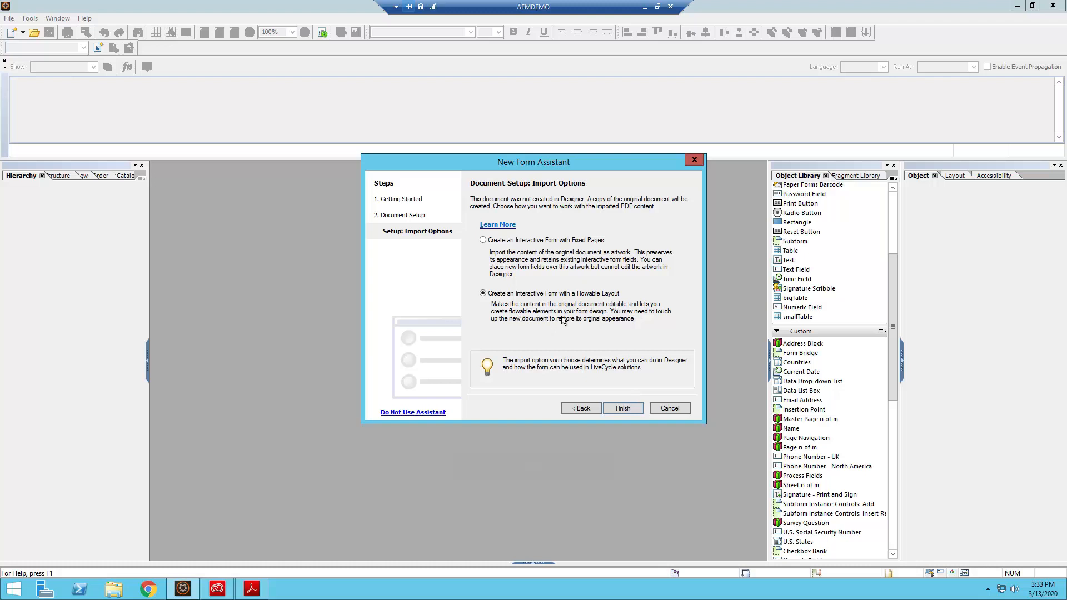
click(622, 409)
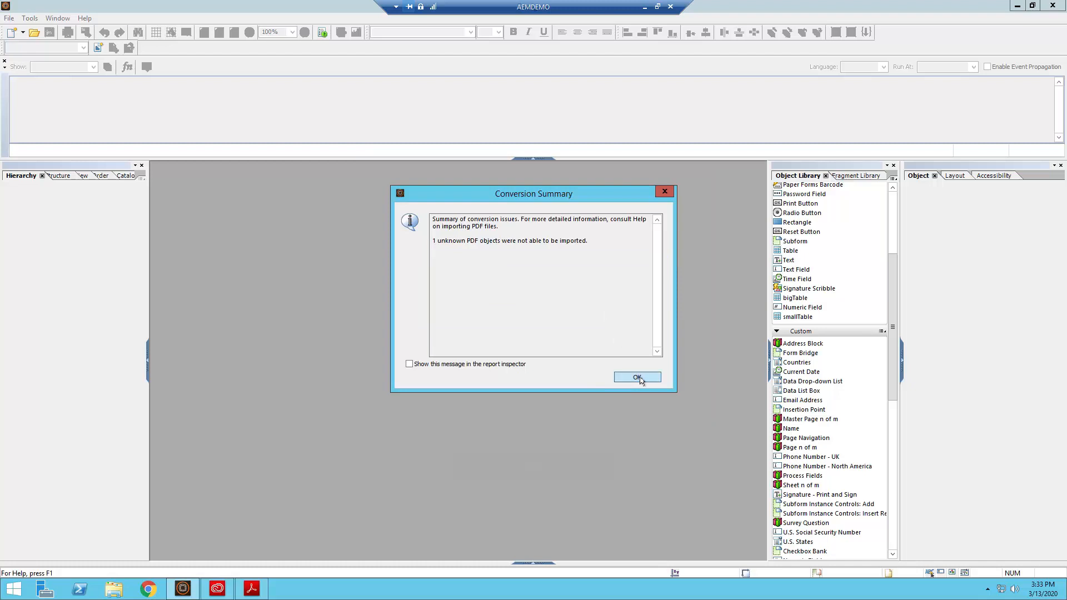
click(637, 378)
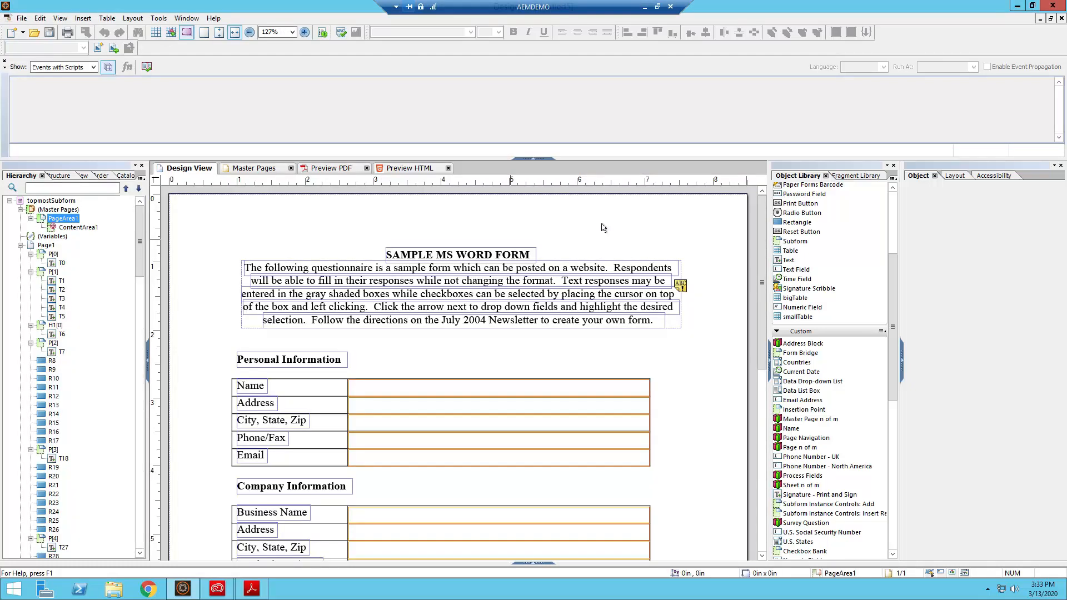
Examine the hierarchy objects of Page1 one by one, from the form title through the introductory text to the Personal Information heading.
scroll(603, 228, down, 2)
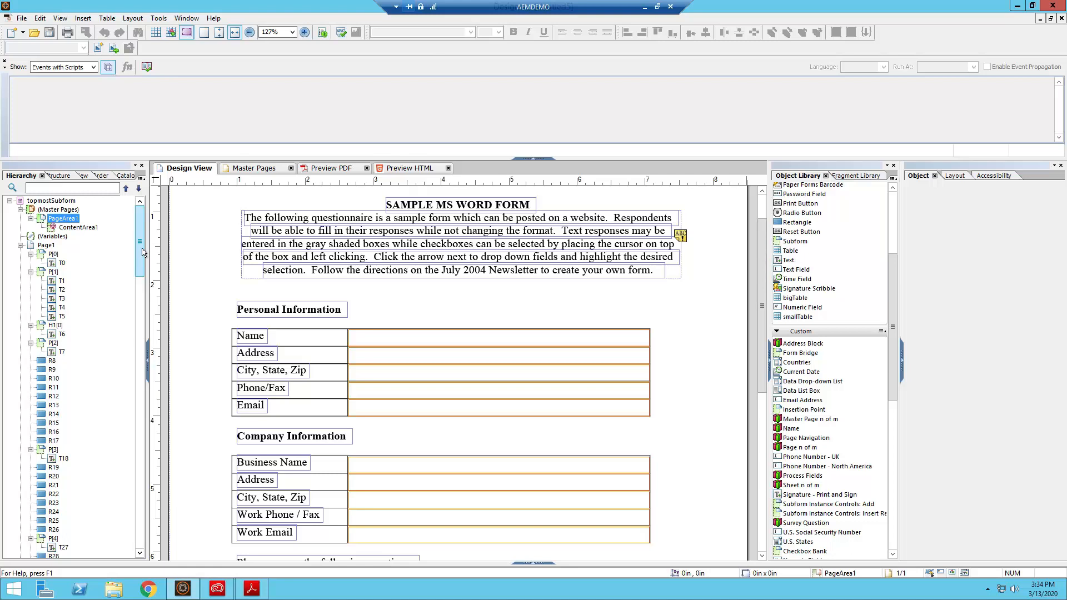
click(45, 245)
click(49, 255)
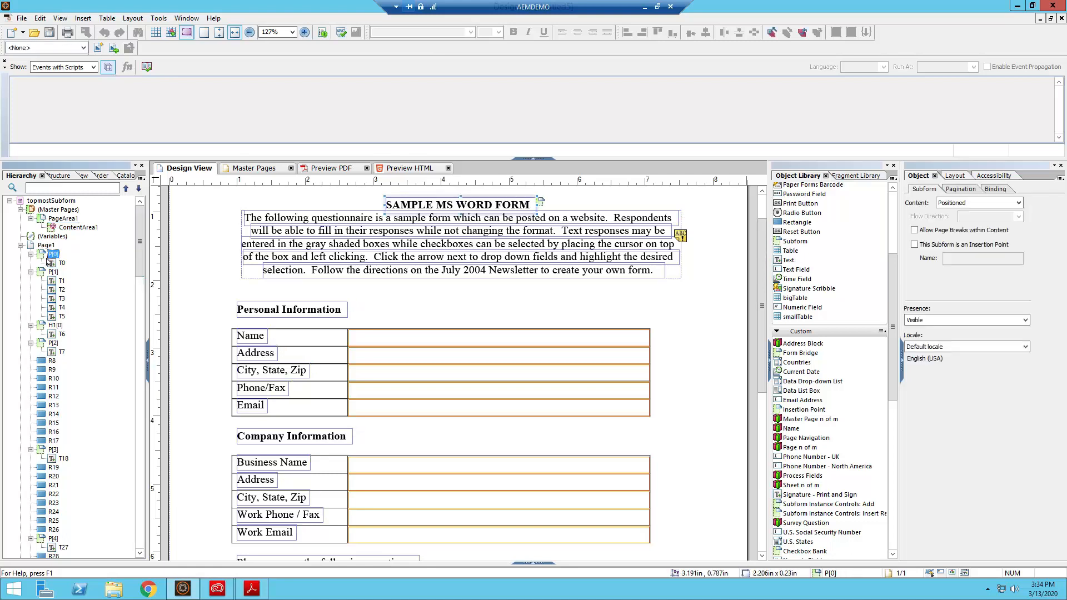
key(Down)
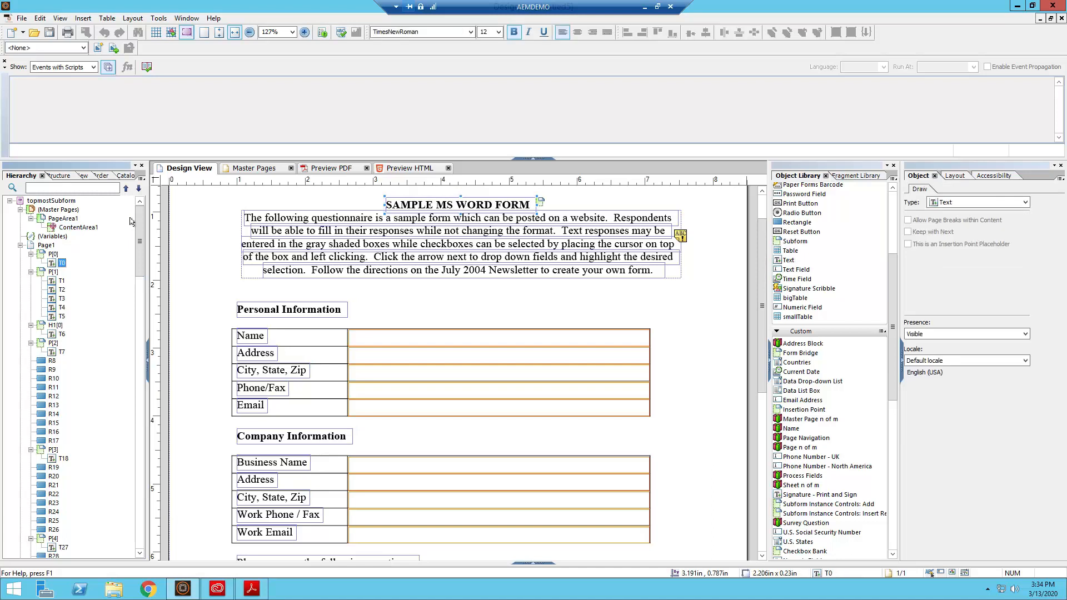
key(Up)
key(Down)
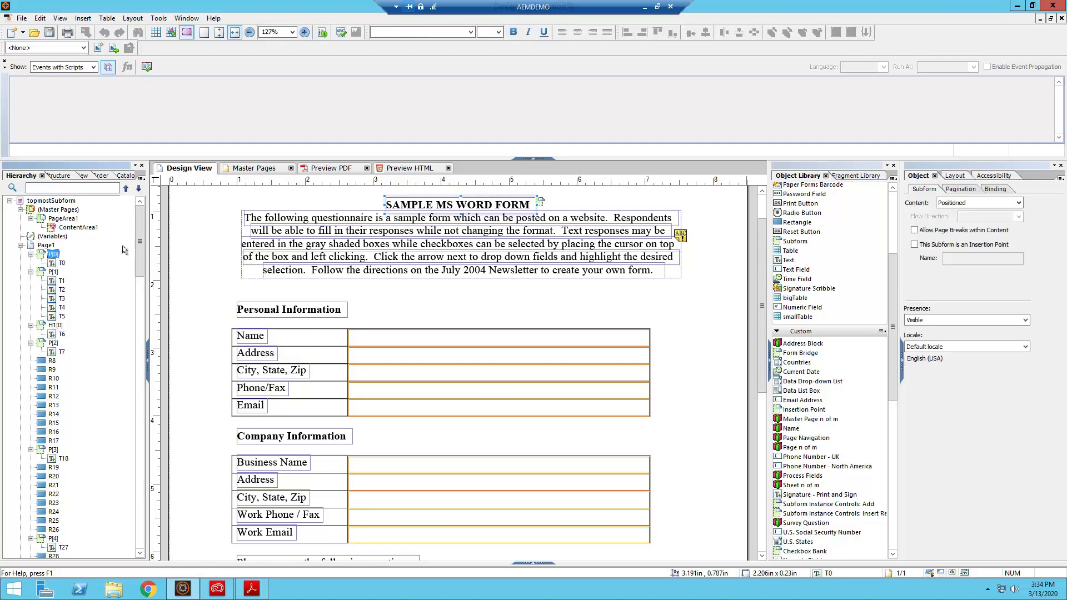
key(Down)
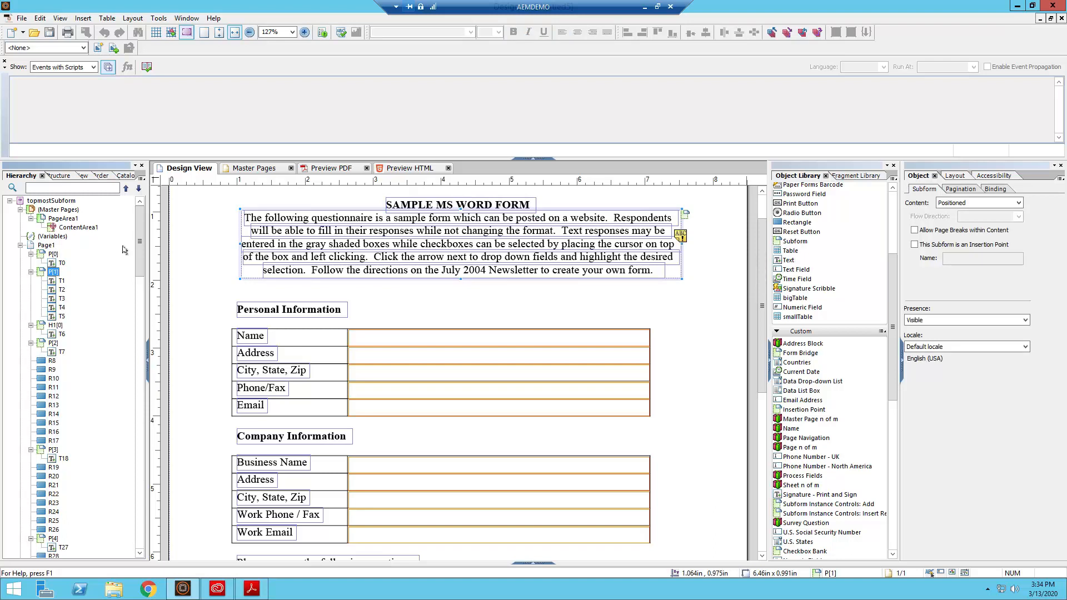
key(Down)
key(Down)
key(Down)
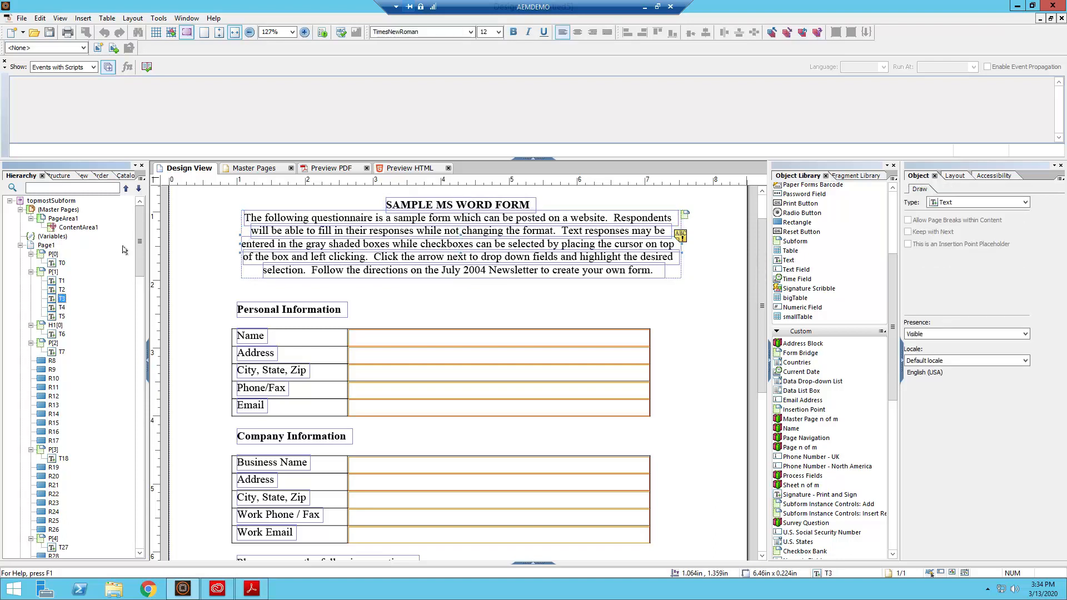
key(Down)
key(Down)
key(Down)
key(Down)
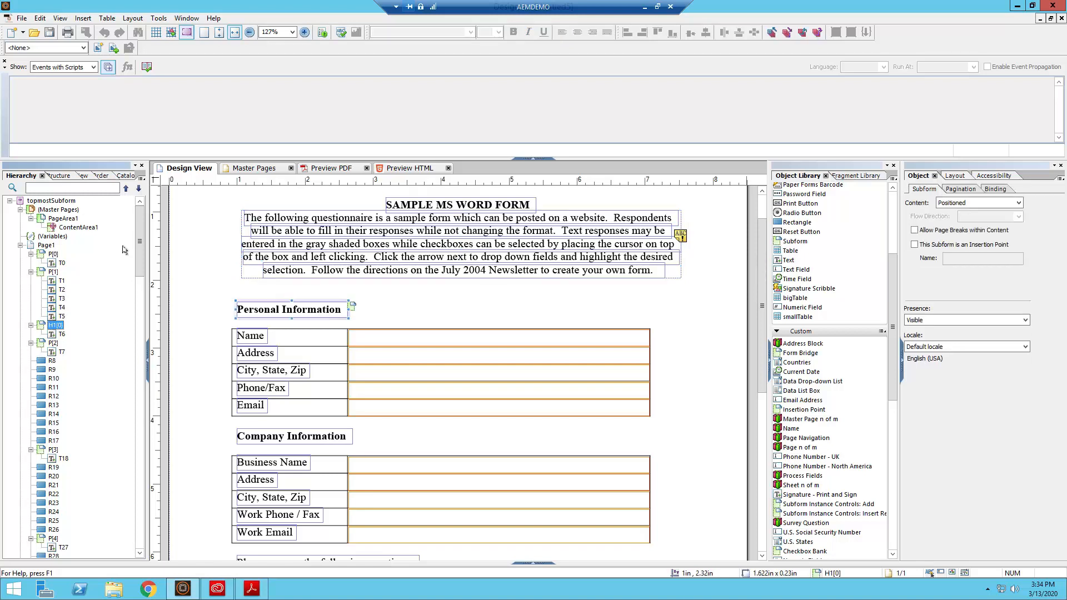
Examine the hierarchy objects that make up the Name row, its label and border rectangles, up to the Address label.
key(Down)
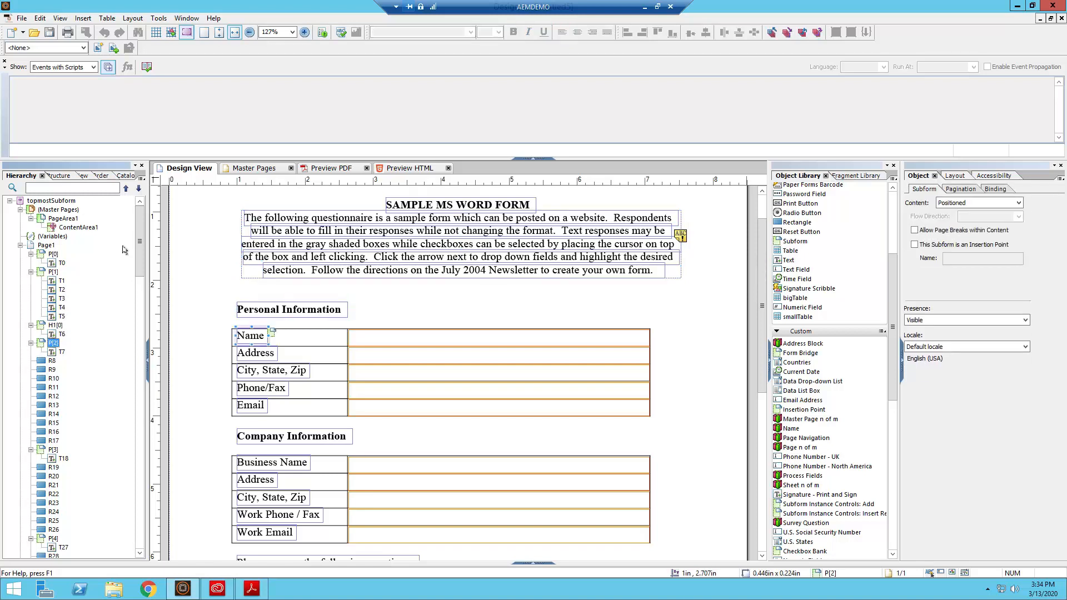
key(Down)
key(Down)
key(Down)
key(Down)
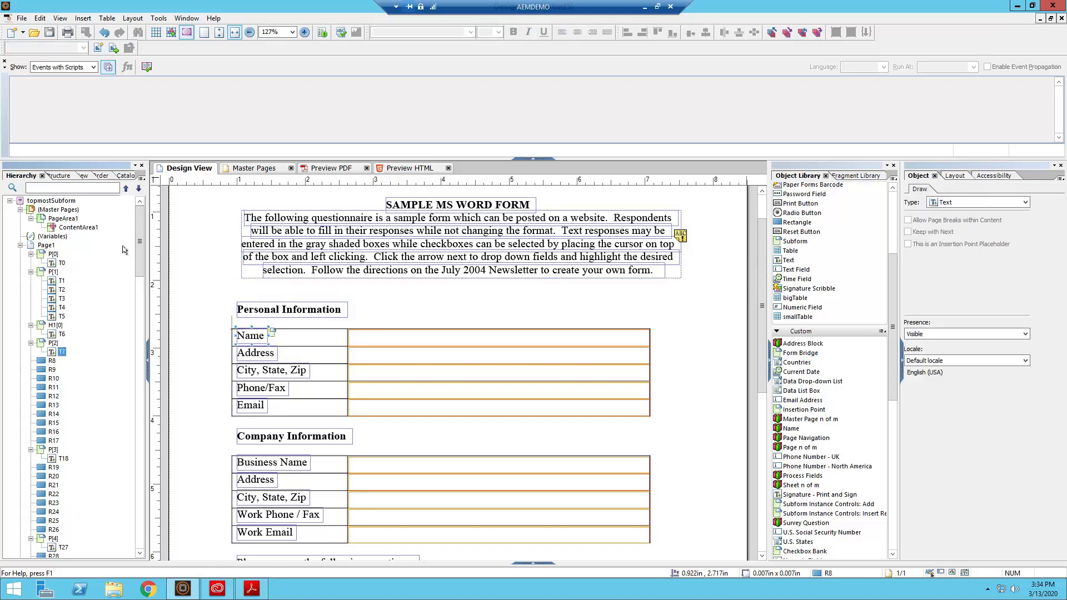
key(Down)
key(Down)
key(Down)
key(Down)
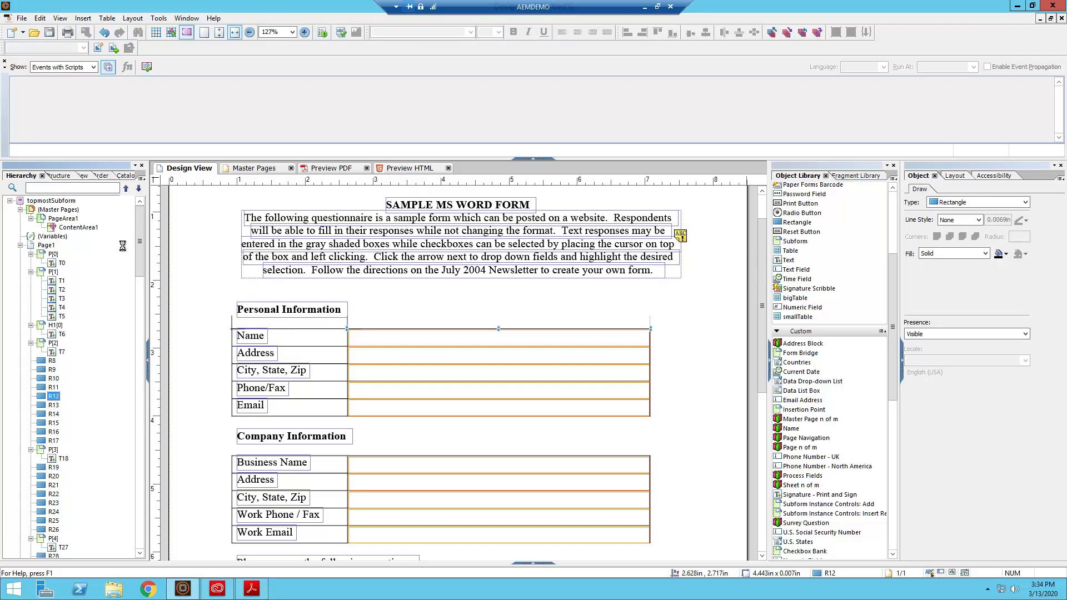
key(Down)
key(Down)
key(Down)
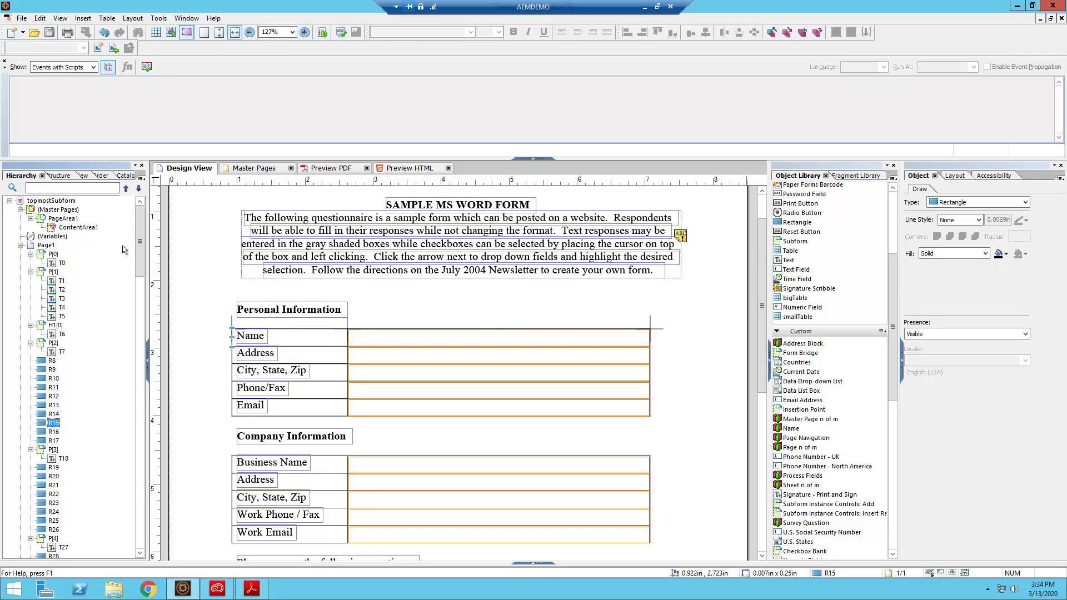
key(Down)
key(Down)
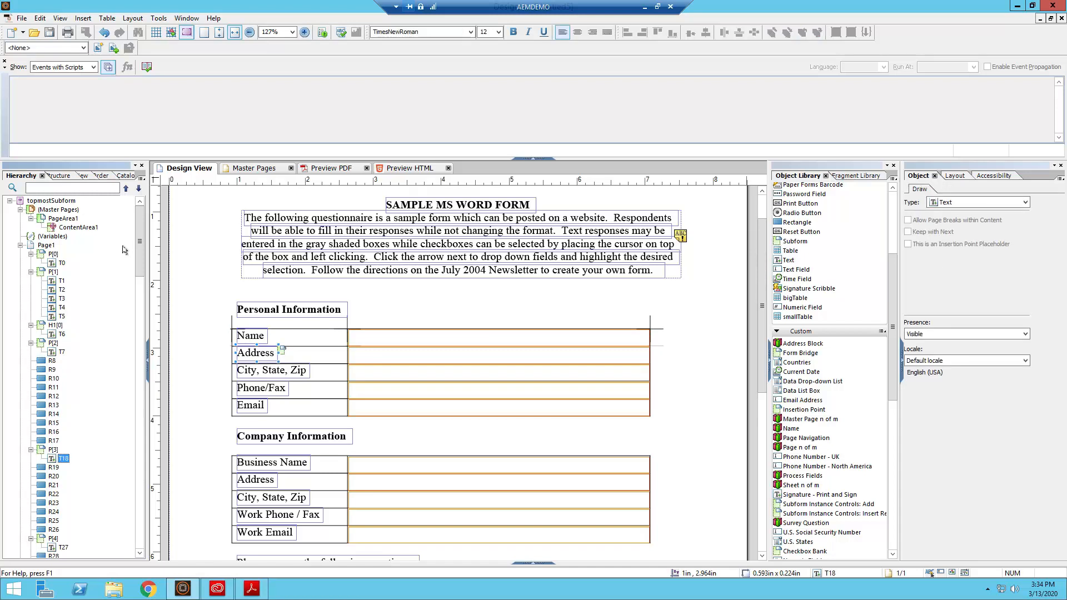
key(Up)
key(Up)
key(Down)
key(Down)
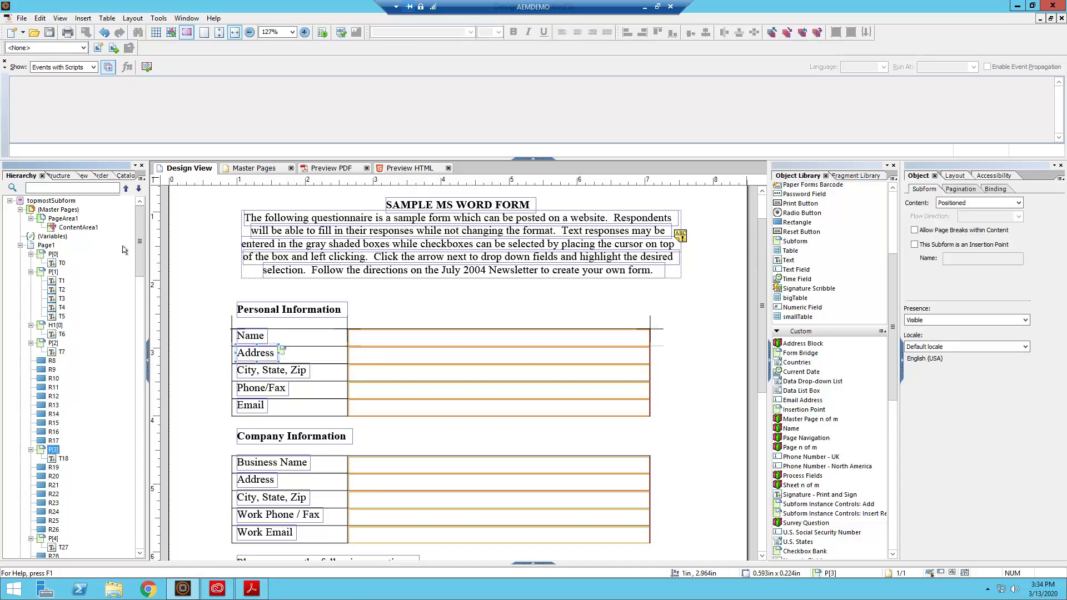
Examine the label and rectangle objects of the Address, City State Zip and Phone/Fax rows in the hierarchy.
key(Down)
key(Down)
key(Down)
key(Down)
key(Down)
key(Down)
key(Down)
key(Down)
key(Down)
key(Down)
key(Down)
key(Down)
key(Down)
key(Down)
key(Down)
key(Down)
key(Down)
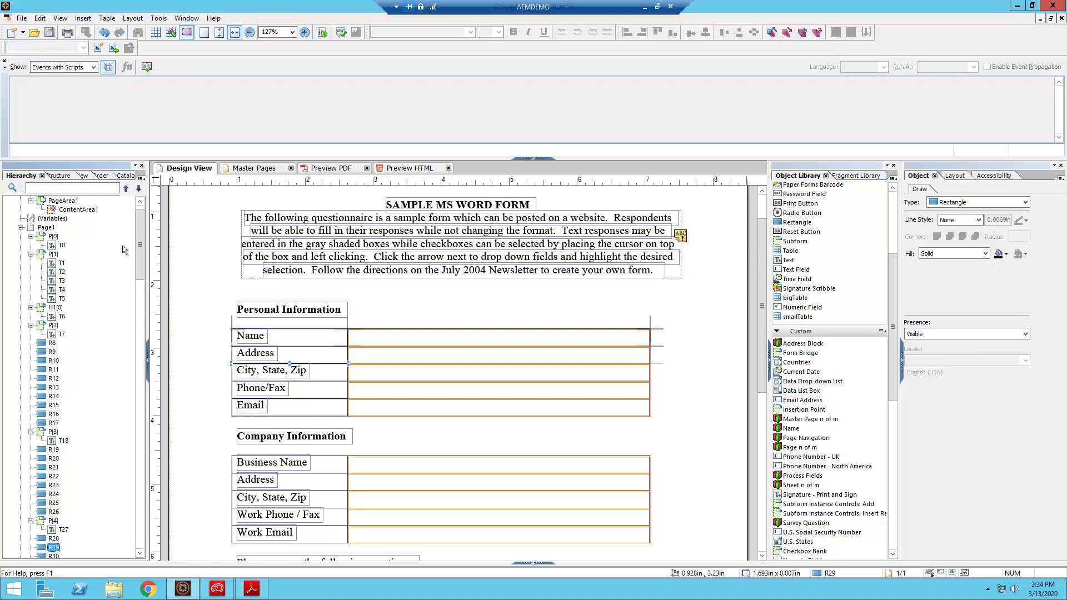
key(Down)
key(Down)
key(Down)
key(Down)
key(Down)
key(Down)
key(Down)
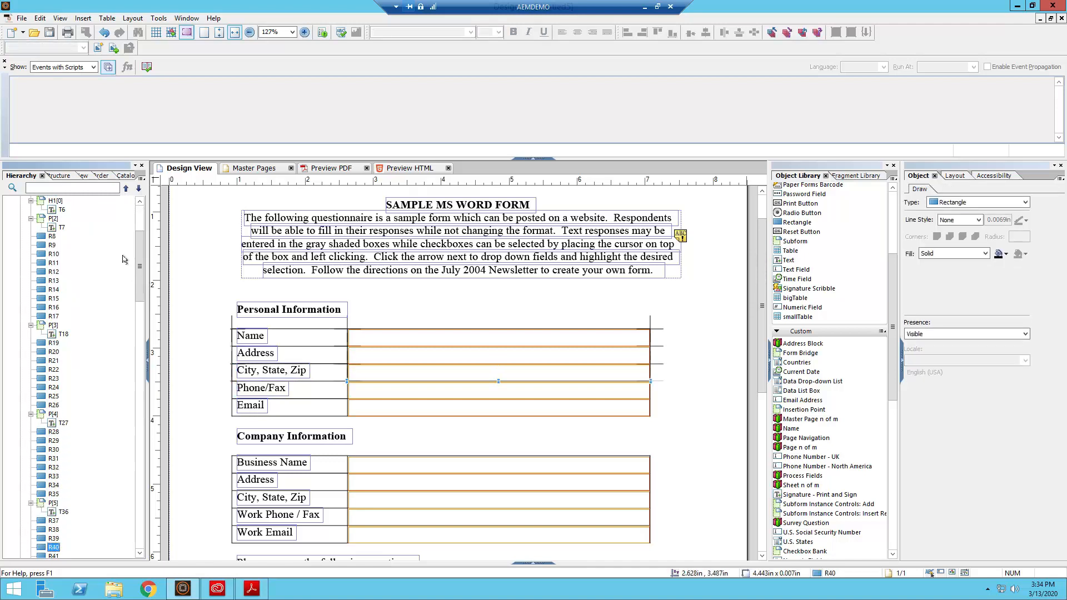
Examine the imported text fields at the end of the hierarchy, from Name through City_State_Zip_2 to Work_Email.
drag(138, 267, 128, 515)
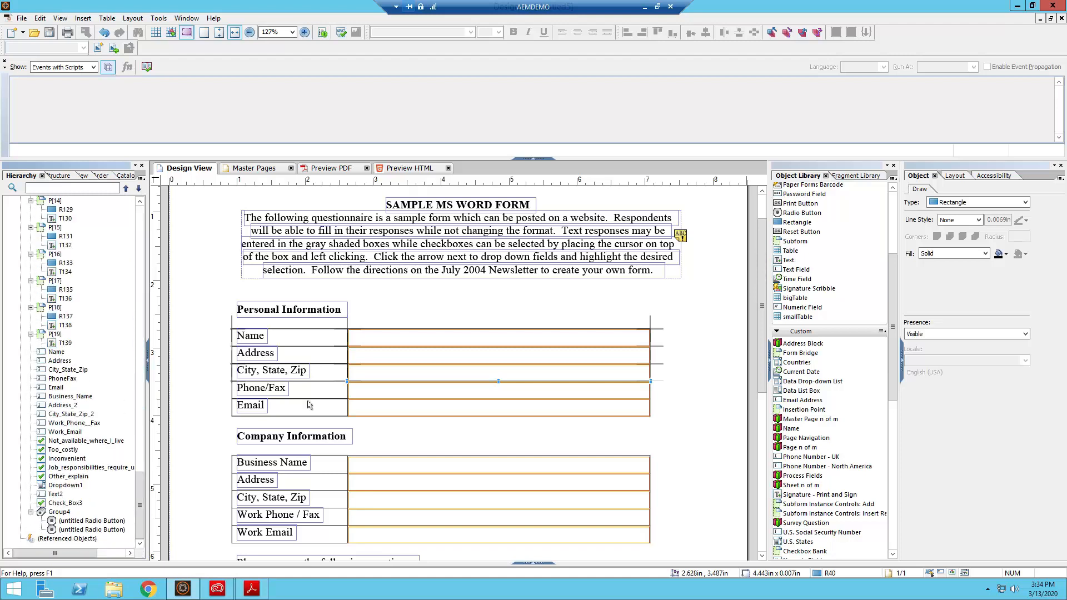
click(444, 338)
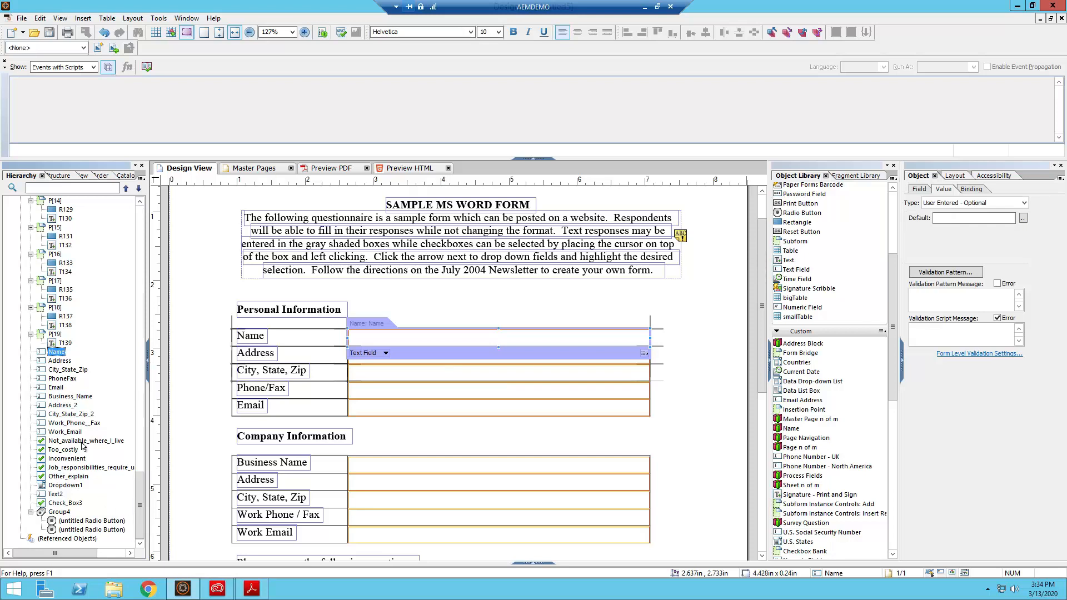
click(55, 414)
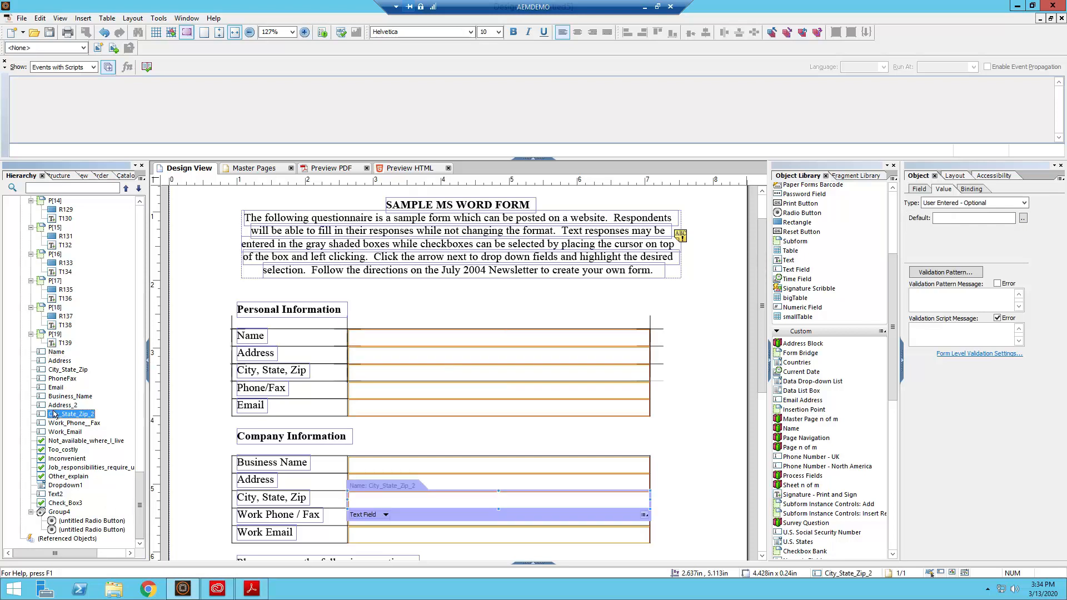
click(54, 450)
key(Up)
key(Up)
key(Down)
key(Up)
key(Down)
key(Up)
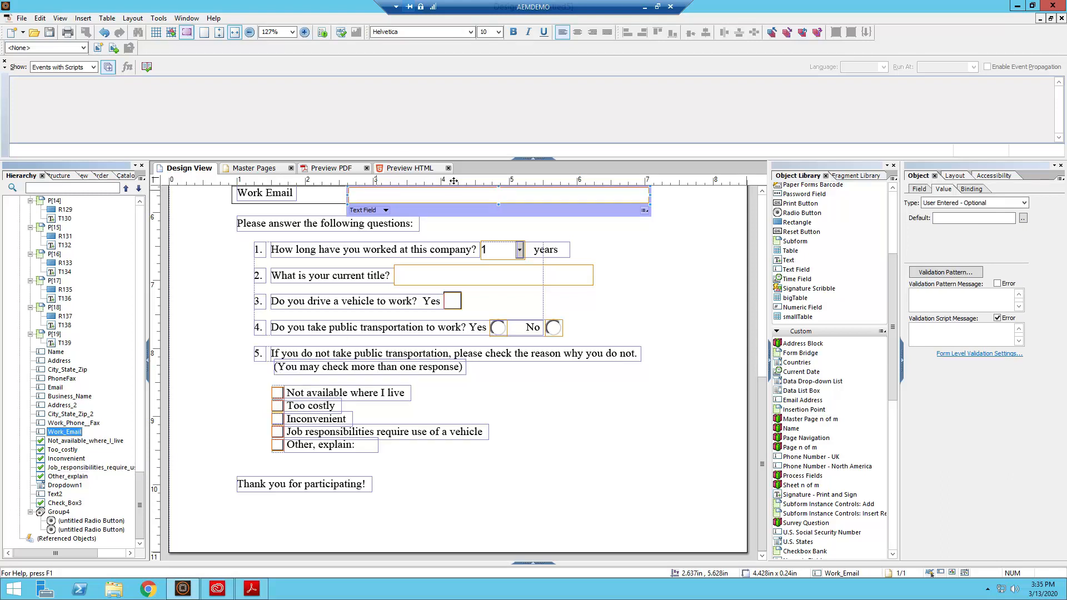
Examine the question 5 check boxes, Dropdown1 and Text2 in the hierarchy against their places on the form.
key(Down)
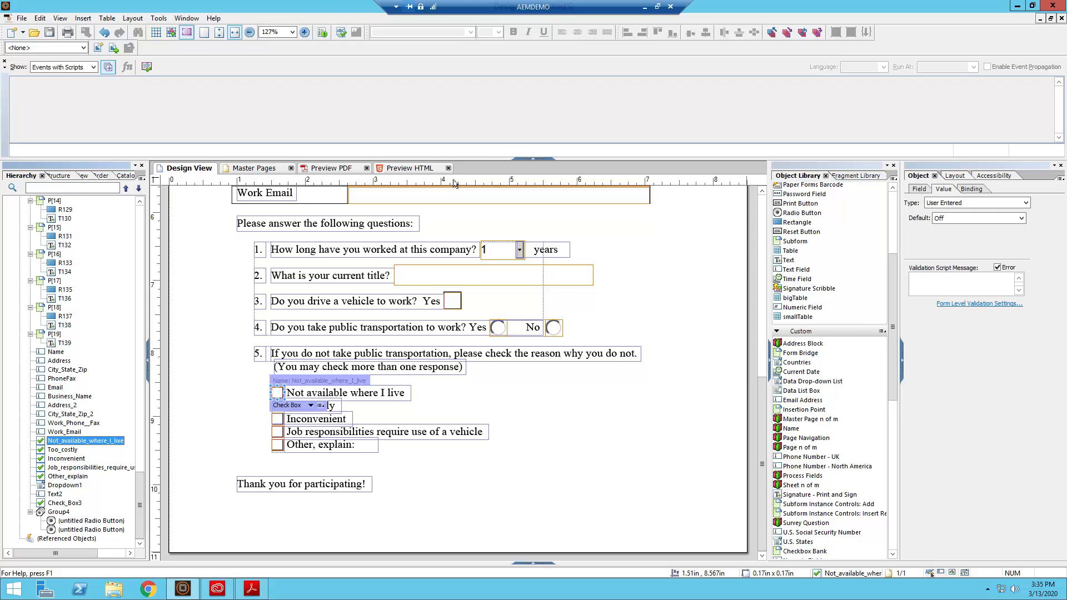
key(Down)
key(Down)
key(Down)
key(Down)
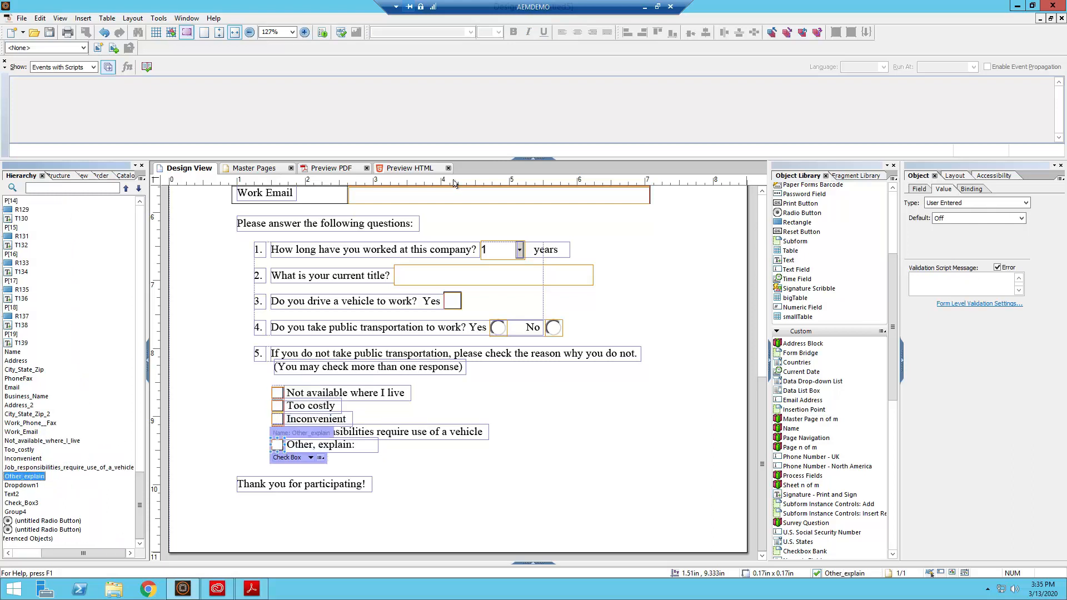
key(Down)
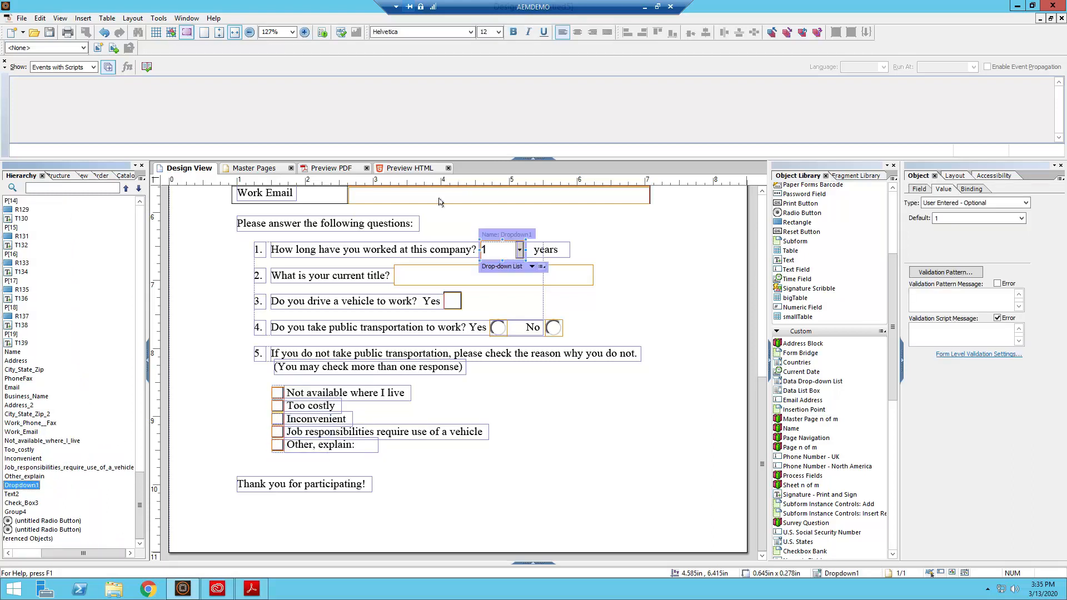
key(Down)
key(Down)
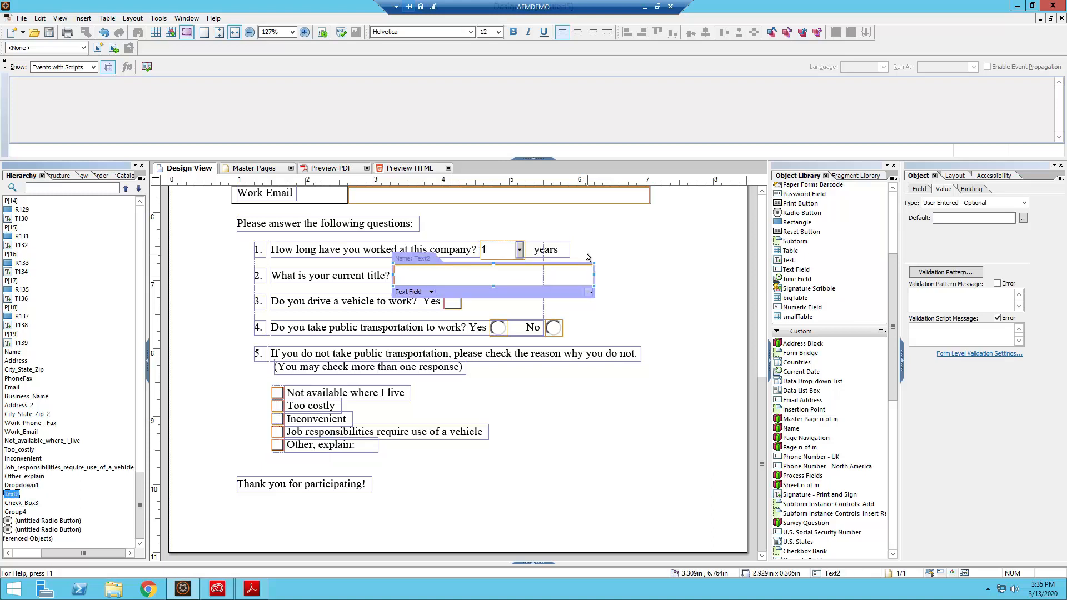
Widen the object hierarchy and examine the question 5 check boxes and the other question fields in it.
drag(146, 416, 262, 416)
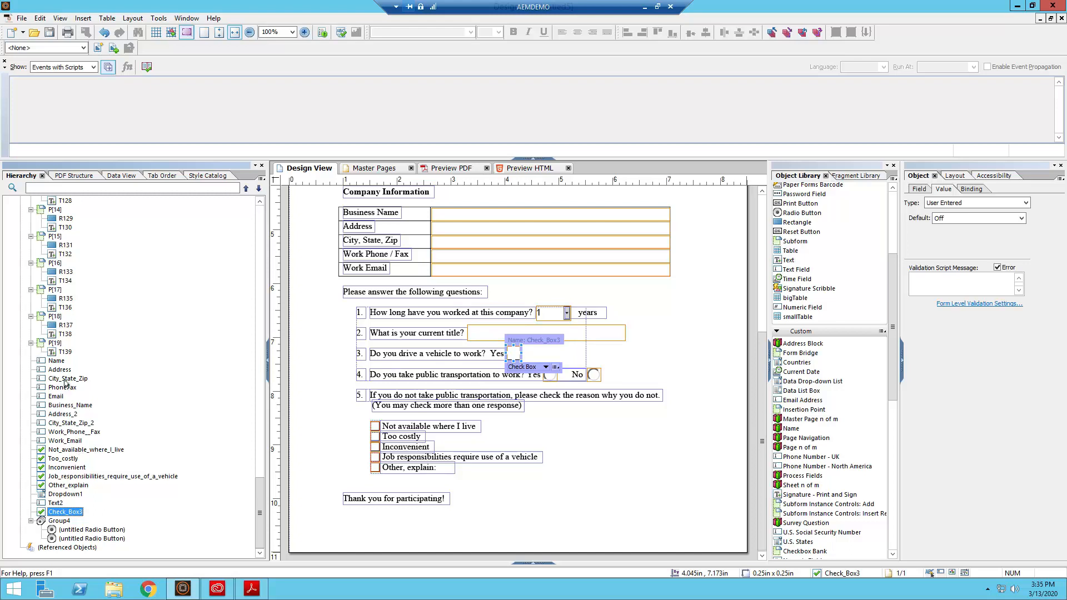
click(66, 450)
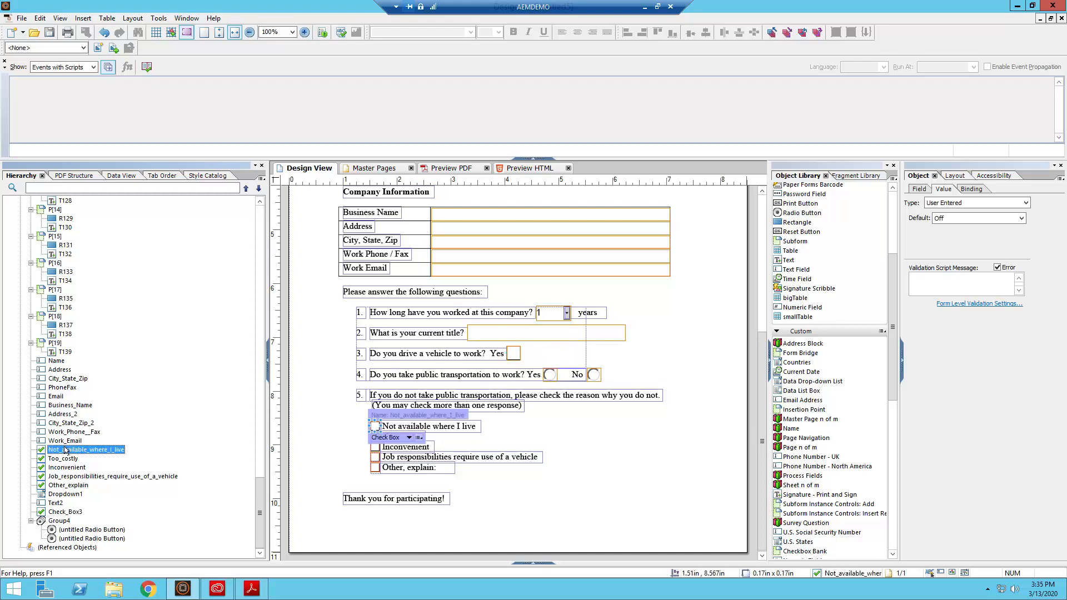
click(65, 467)
click(65, 458)
click(65, 494)
click(65, 512)
click(66, 486)
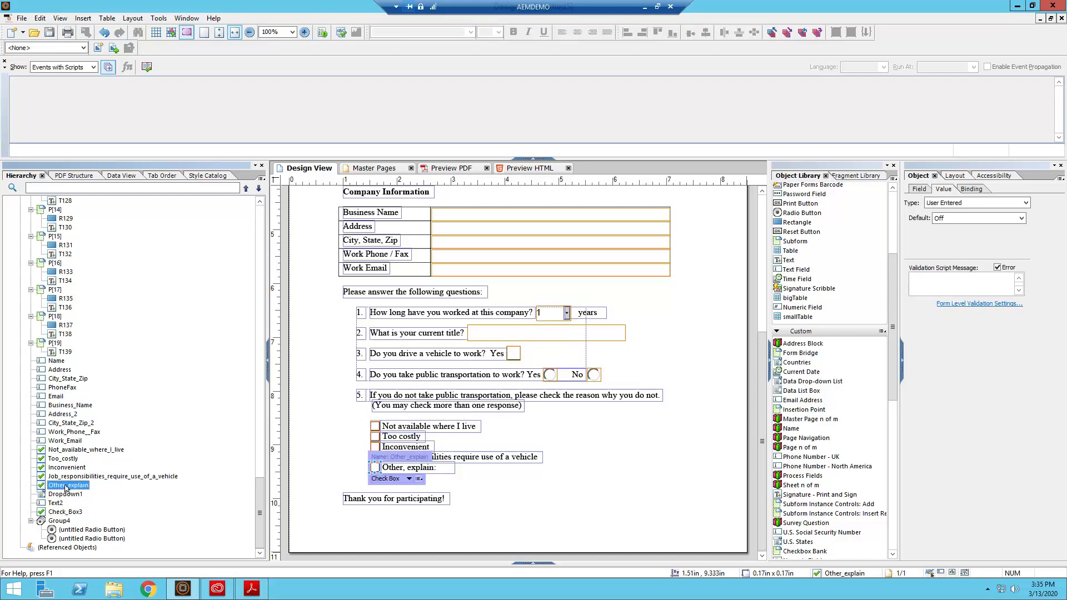
click(65, 476)
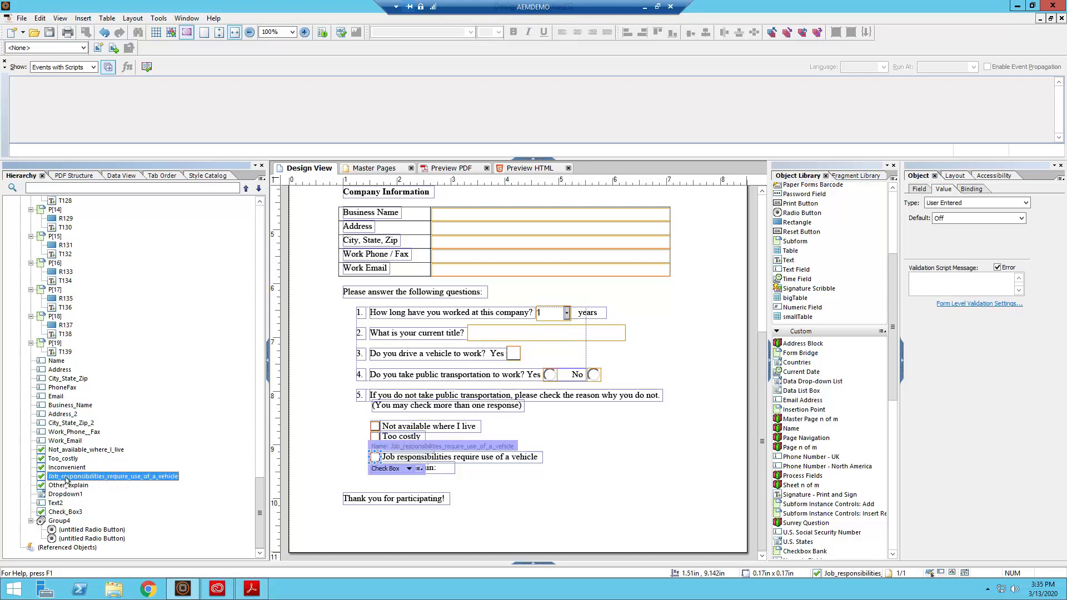
click(65, 467)
Move the five check boxes from Not_available_where_I_live to Other_explain out of Page1 to the form's top level, and check the layout.
click(66, 450)
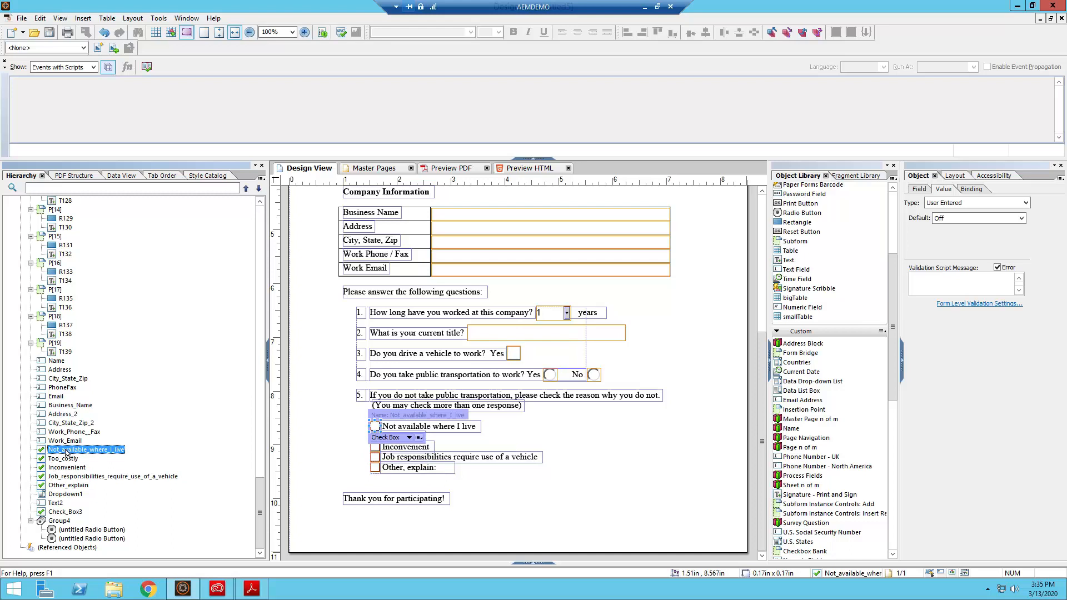
shift+click(66, 486)
drag(67, 473, 54, 547)
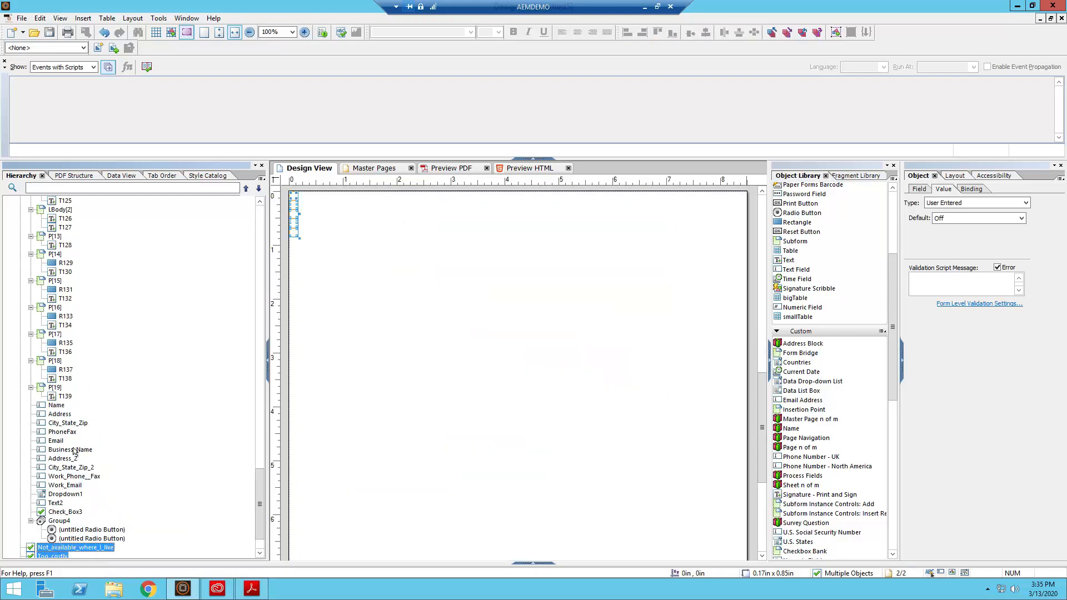
click(61, 469)
click(61, 478)
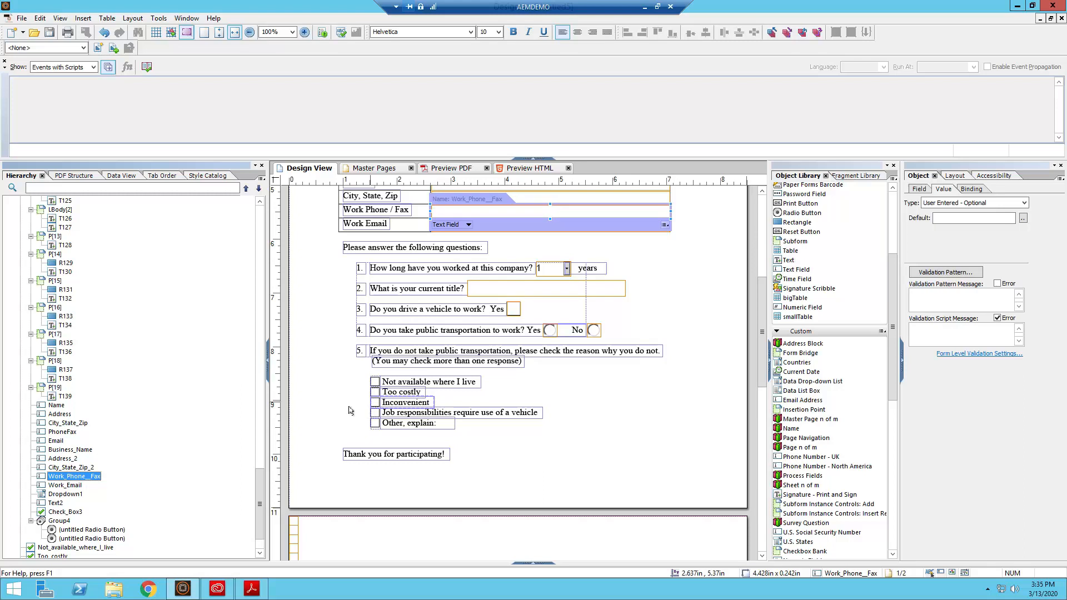
Move the form title text T0 out of P[0] into the P[1] subform, placing it ahead of T1.
drag(260, 516, 263, 222)
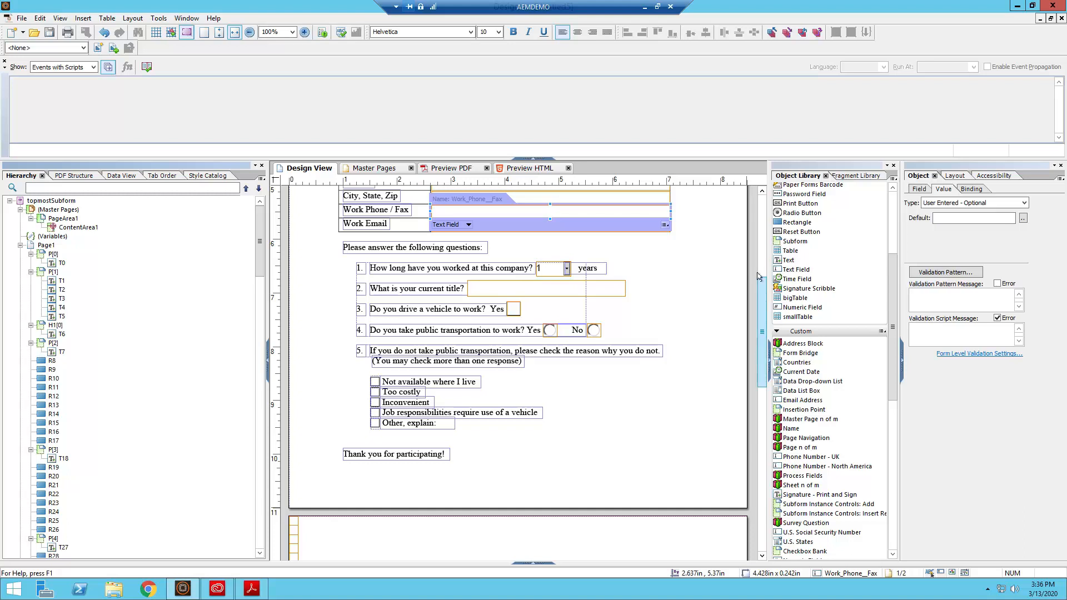
drag(759, 276, 759, 215)
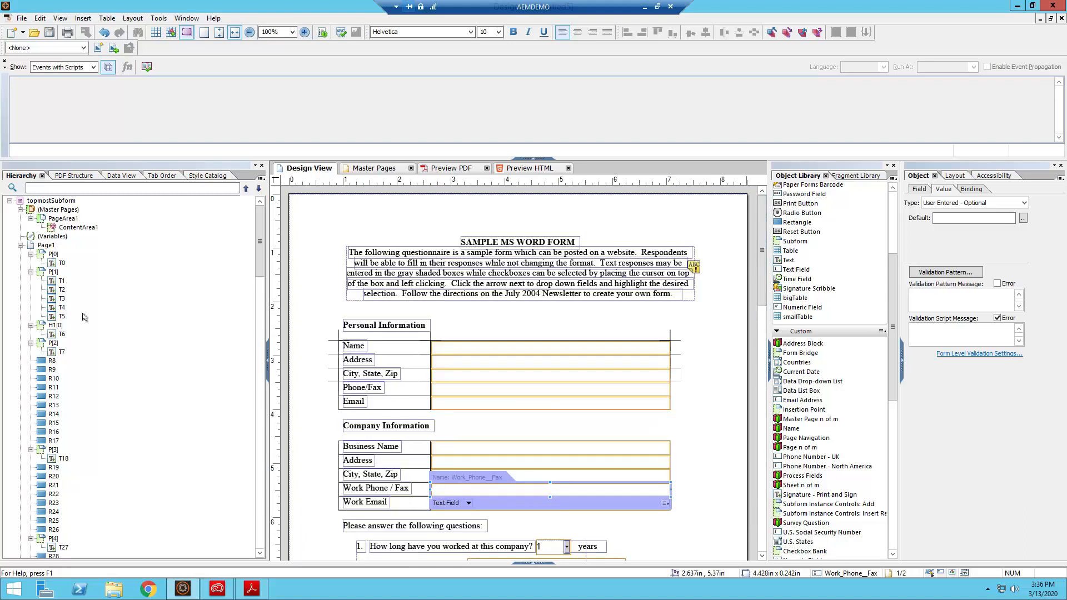
click(39, 255)
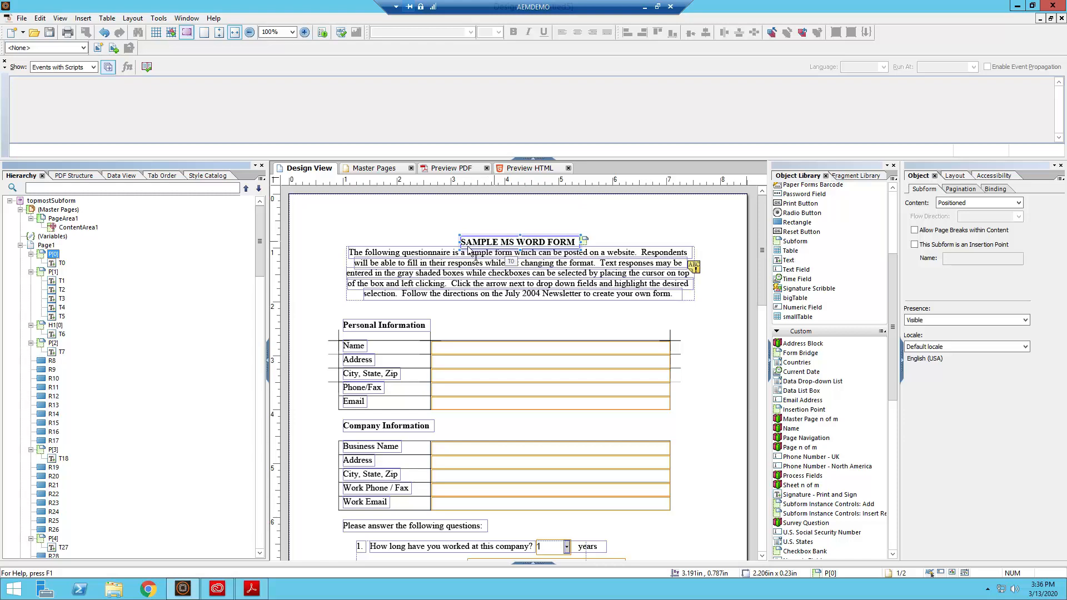
click(62, 263)
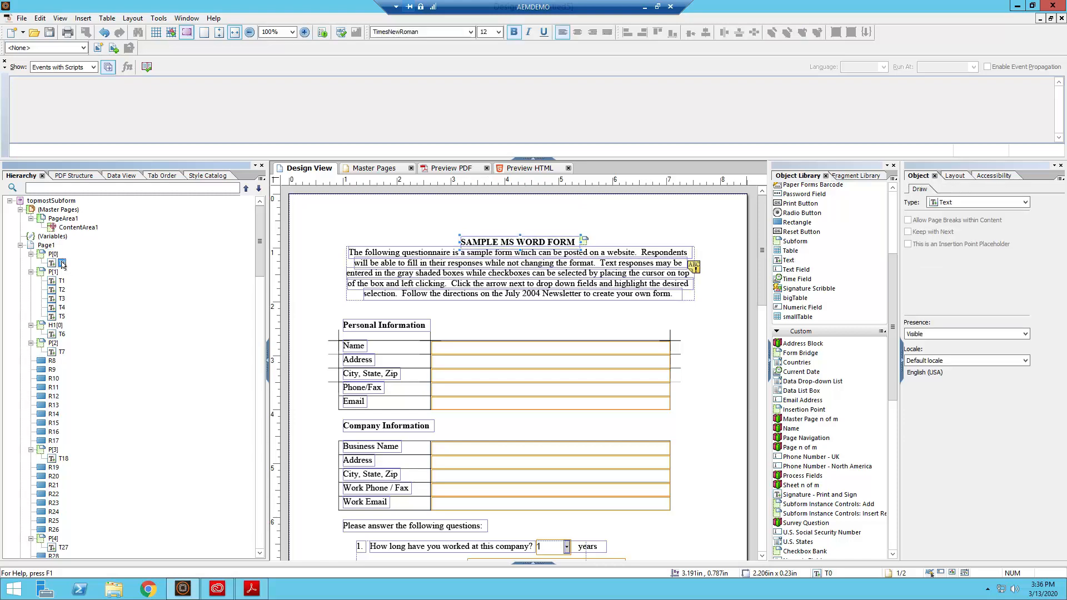
click(53, 254)
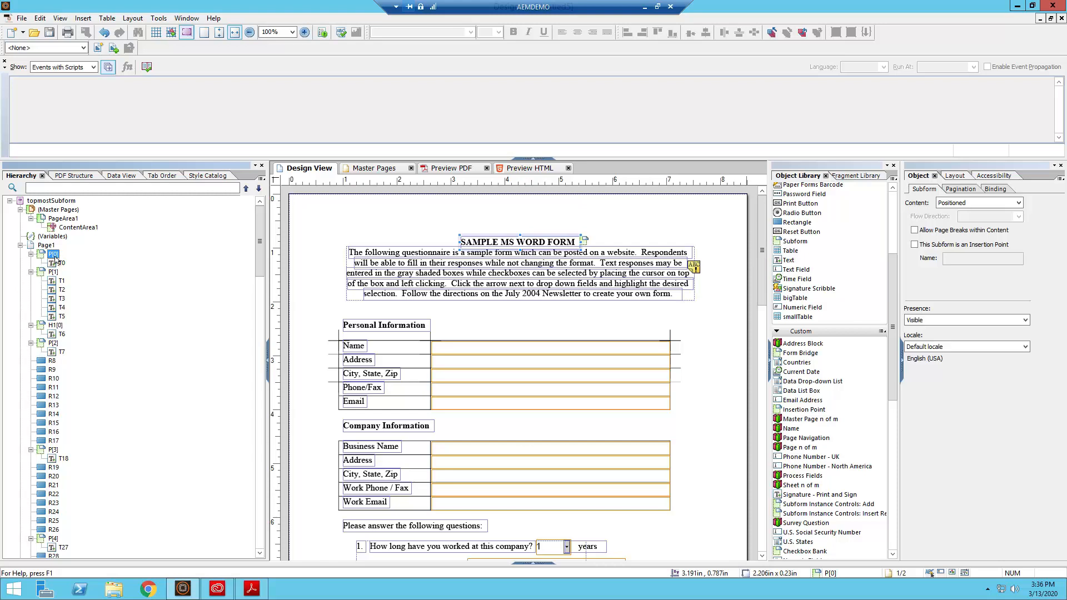
click(53, 264)
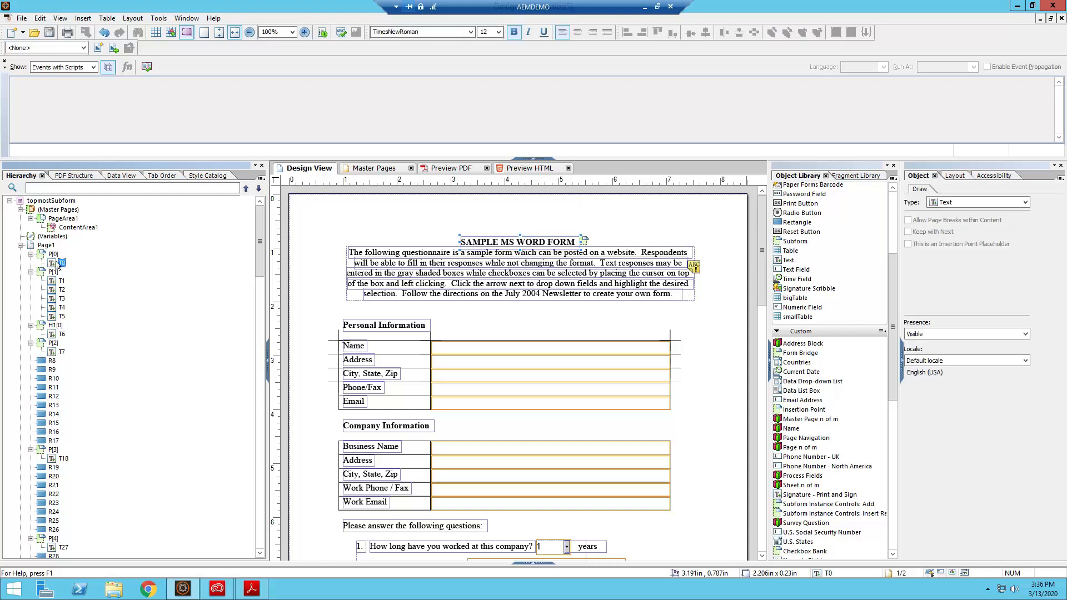
drag(58, 266, 50, 272)
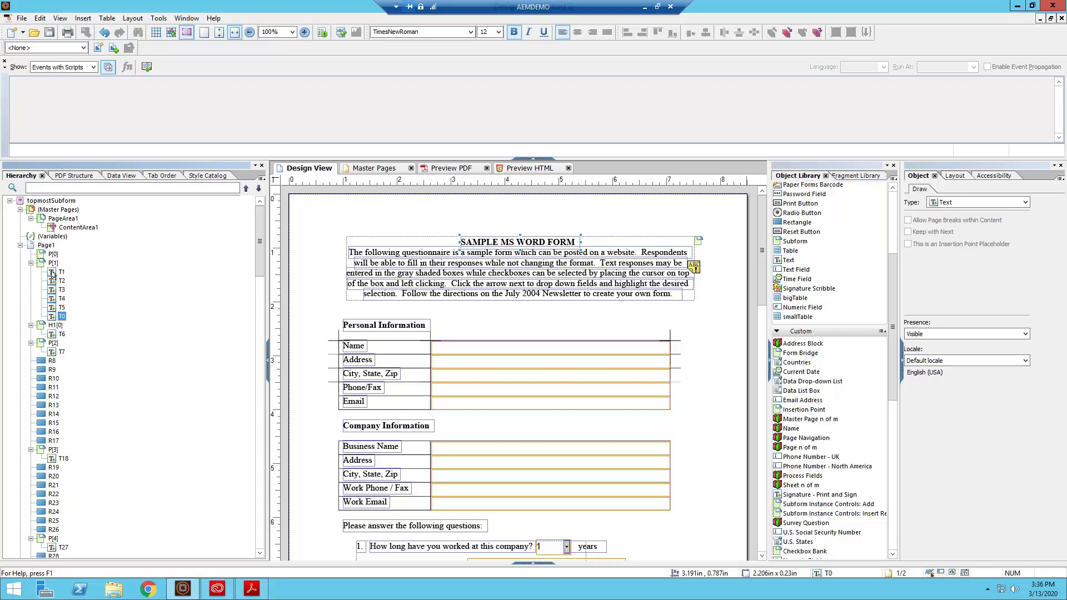
drag(53, 315, 52, 267)
click(48, 263)
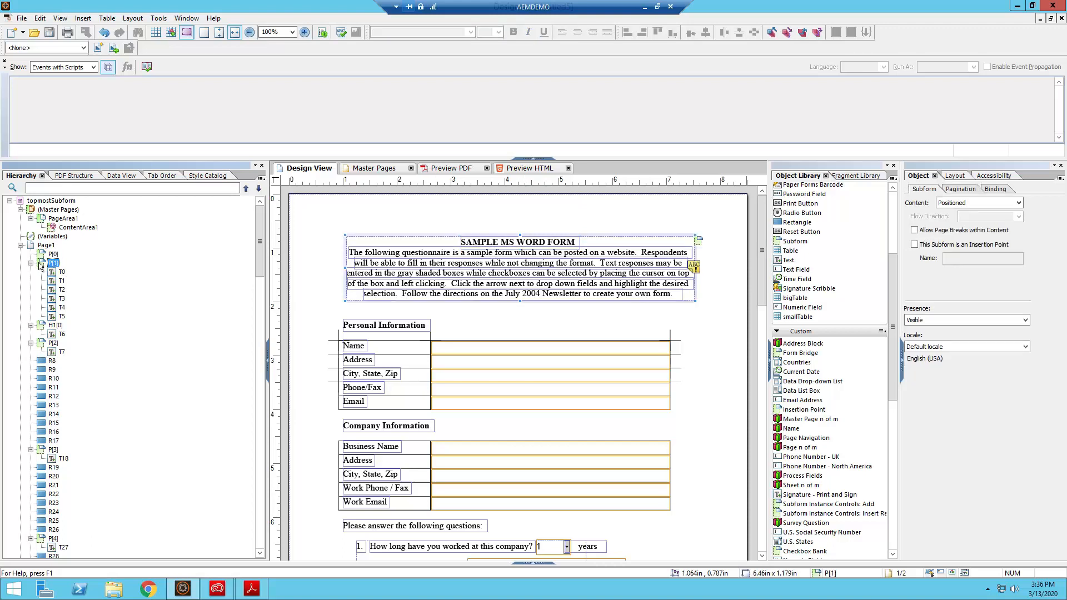
Compare the emptied title subform P[0] with P[1], delete P[0], and check the remaining title and introduction subform.
click(48, 256)
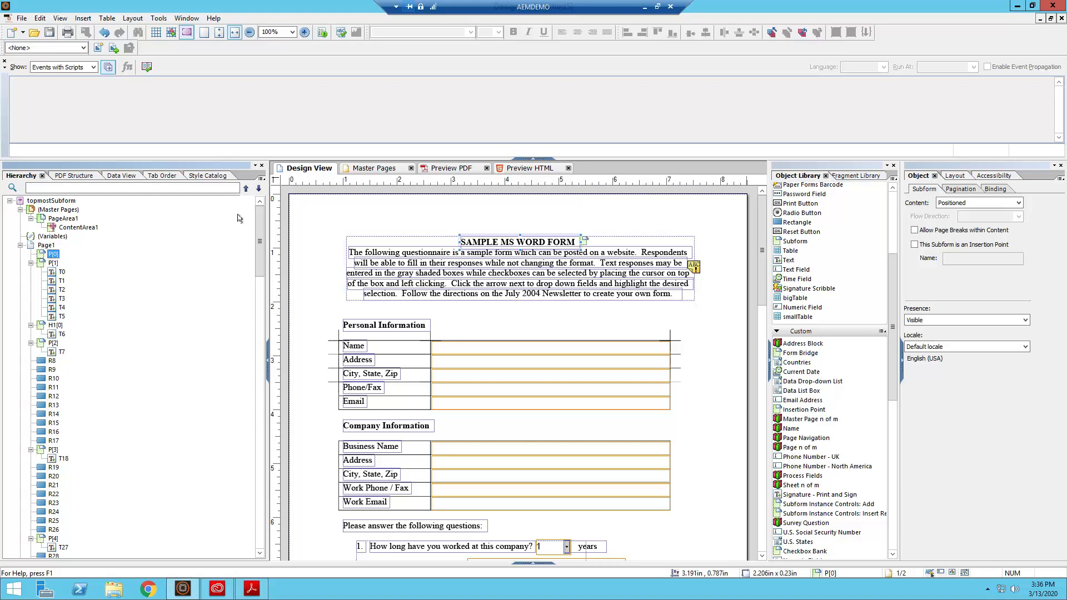
click(52, 264)
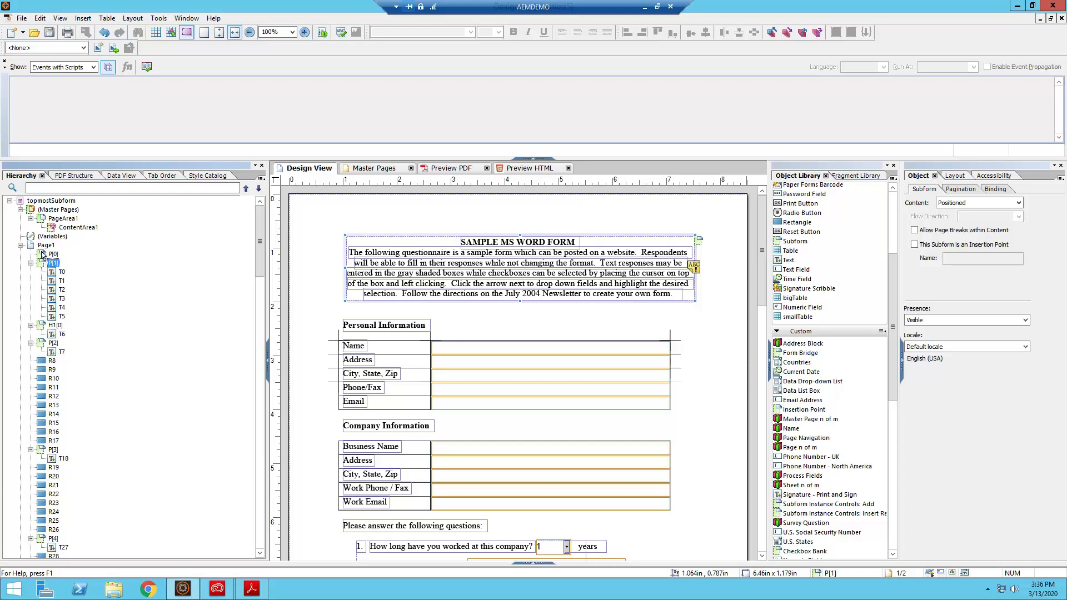
click(42, 255)
click(42, 263)
click(53, 254)
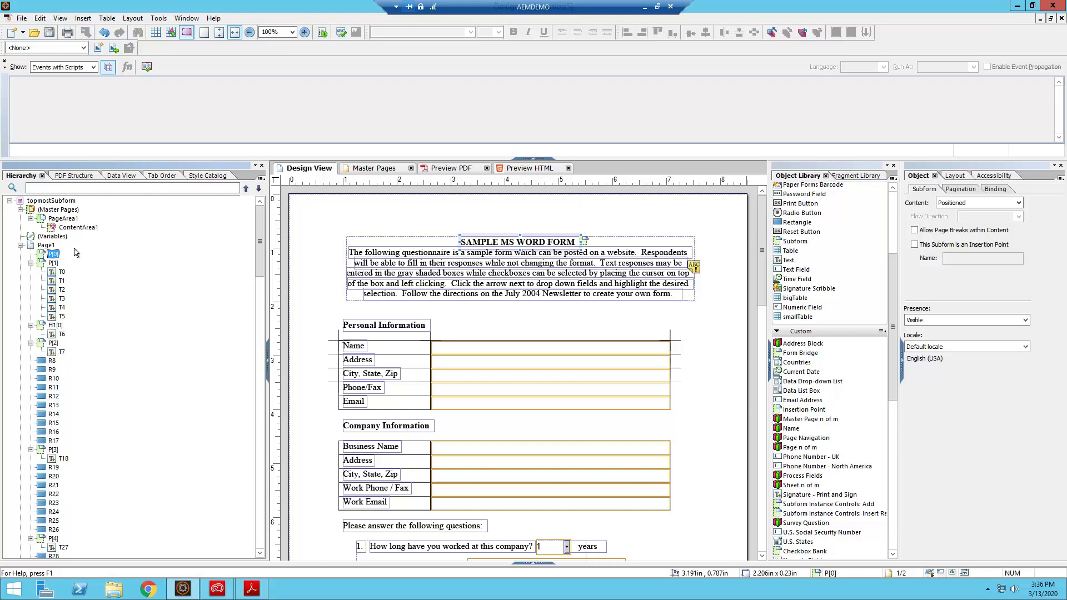
key(Delete)
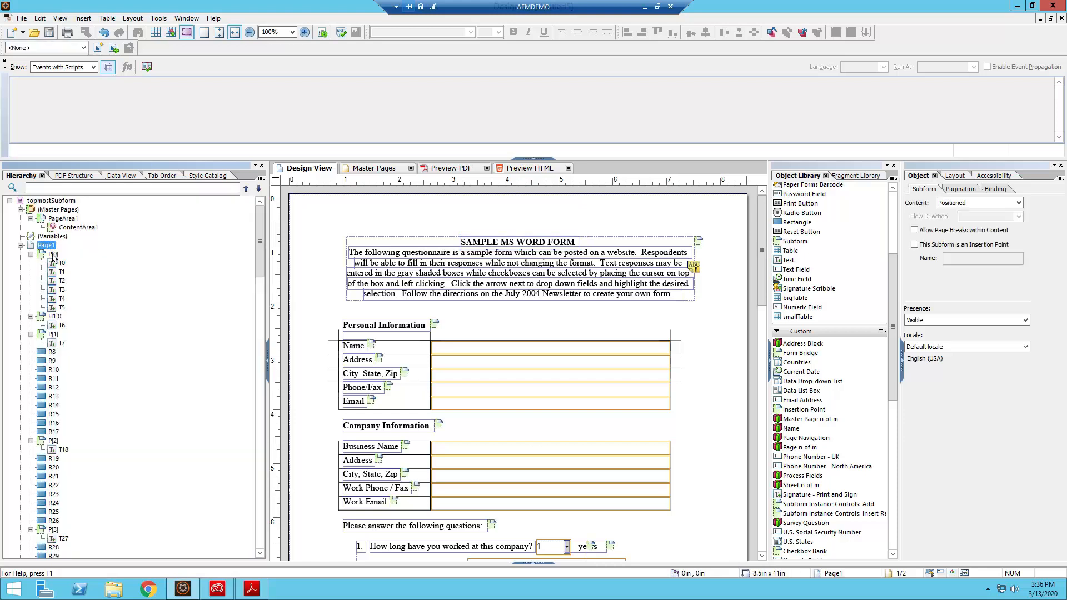
click(53, 255)
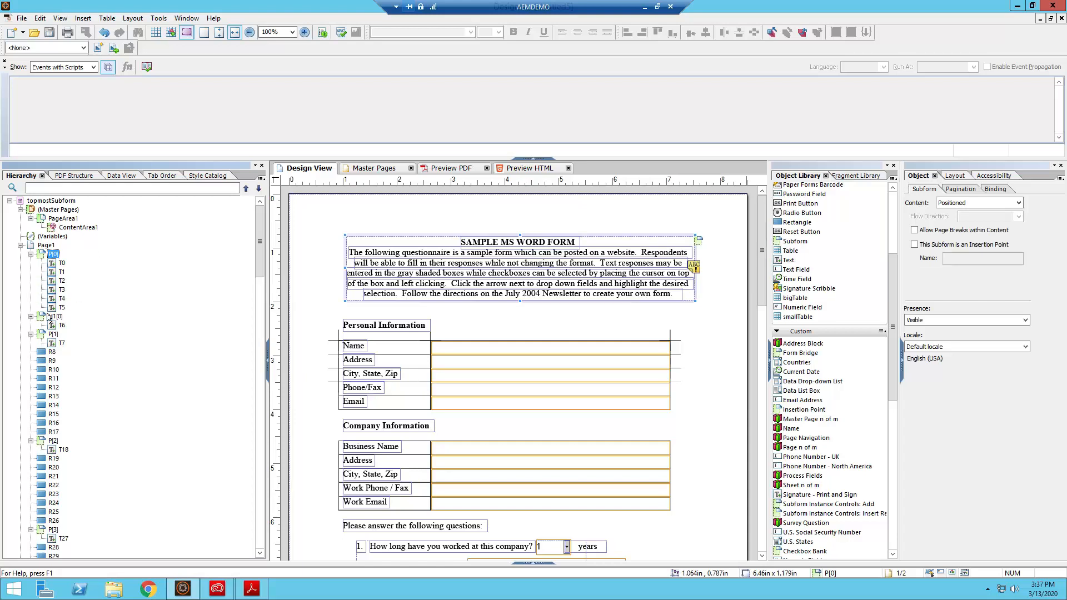
Examine the Personal Information heading subform H1[0] and the rectangles from R8 to R17 that outline the fields below it.
click(39, 318)
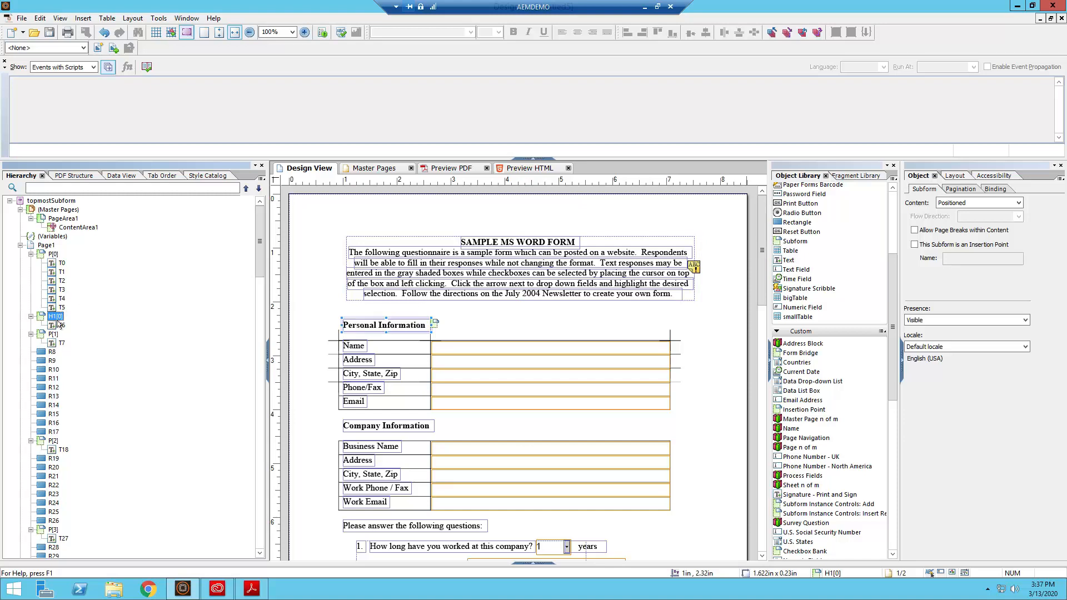
scroll(401, 349, down, 1)
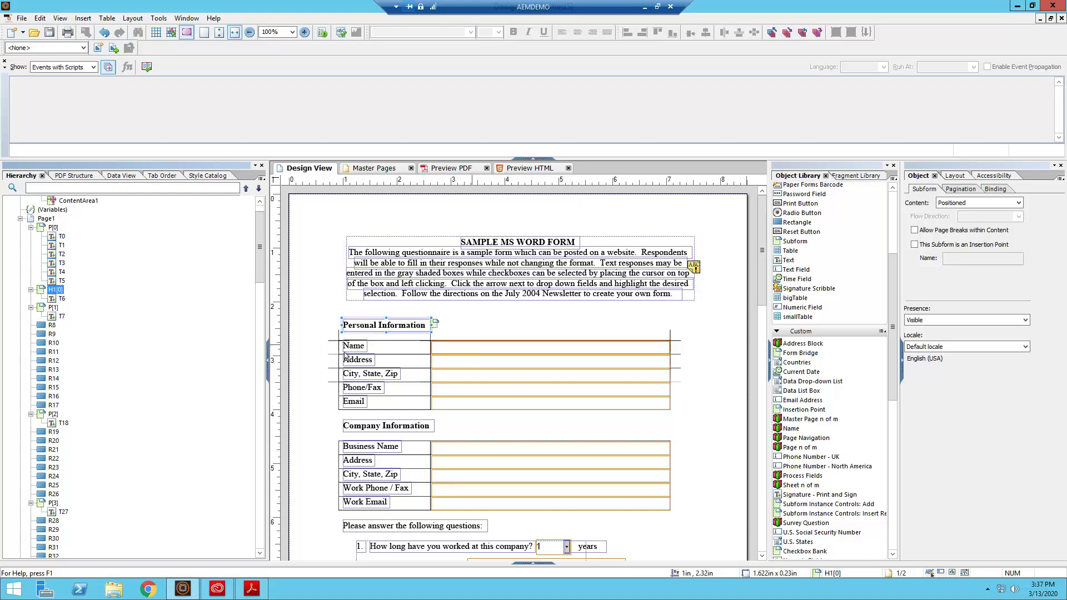
click(52, 325)
click(50, 406)
click(49, 370)
click(52, 397)
click(52, 334)
click(52, 326)
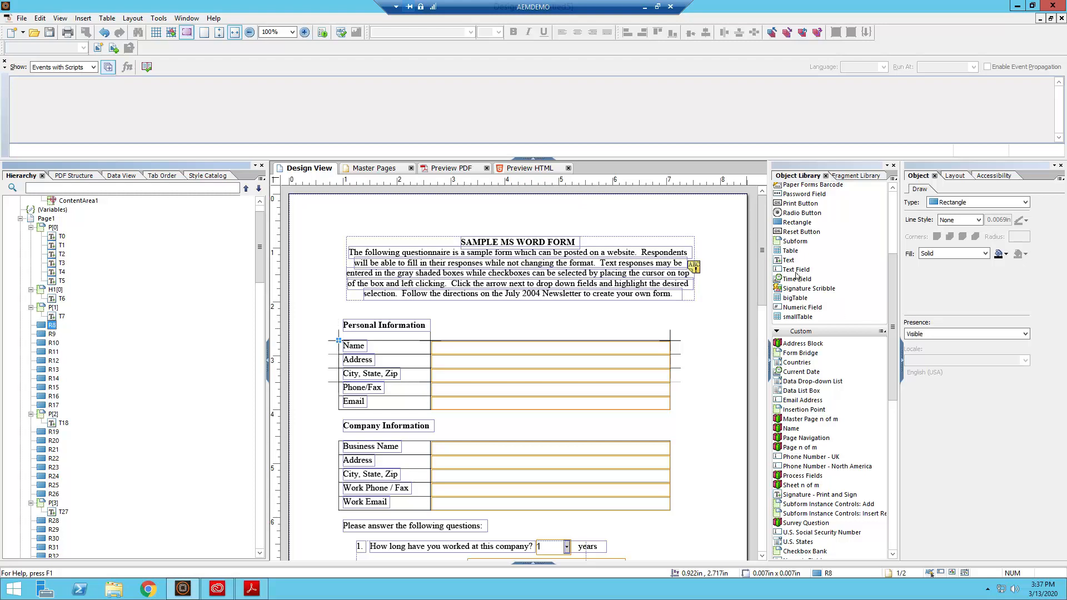
Insert a simple table with 2 columns, 5 body rows and a header row over the Personal Information section.
drag(790, 250, 577, 318)
drag(525, 229, 699, 189)
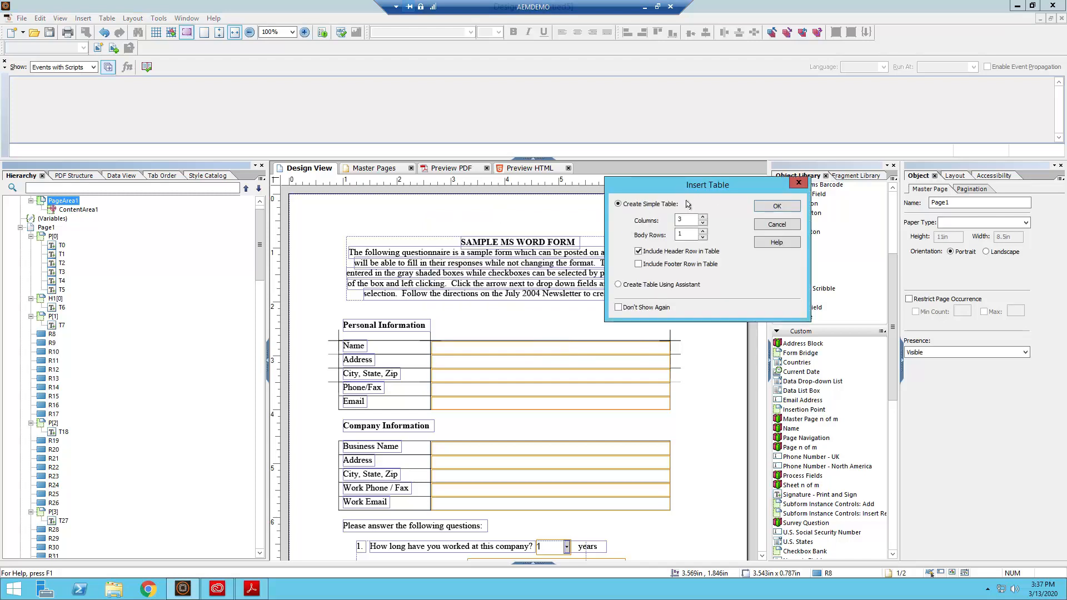
click(702, 233)
click(771, 207)
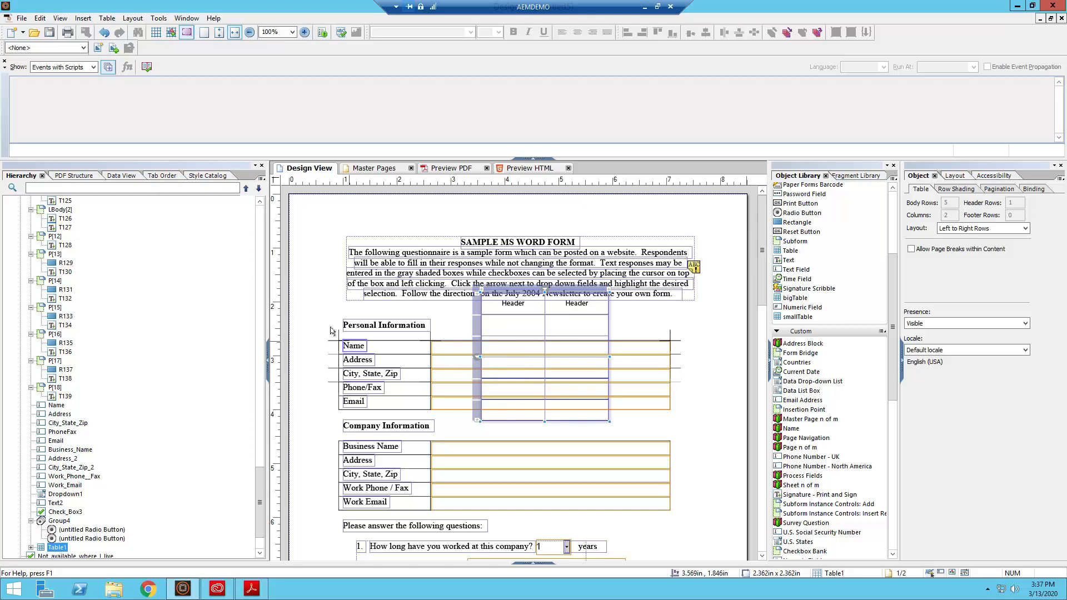
scroll(385, 404, down, 1)
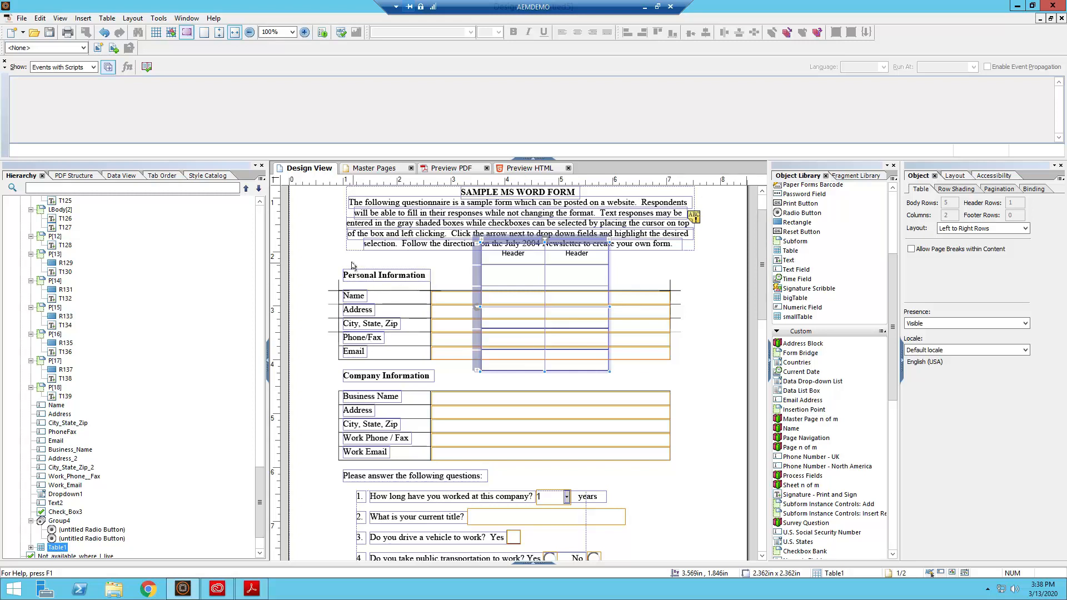
scroll(333, 268, down, 1)
scroll(328, 269, up, 2)
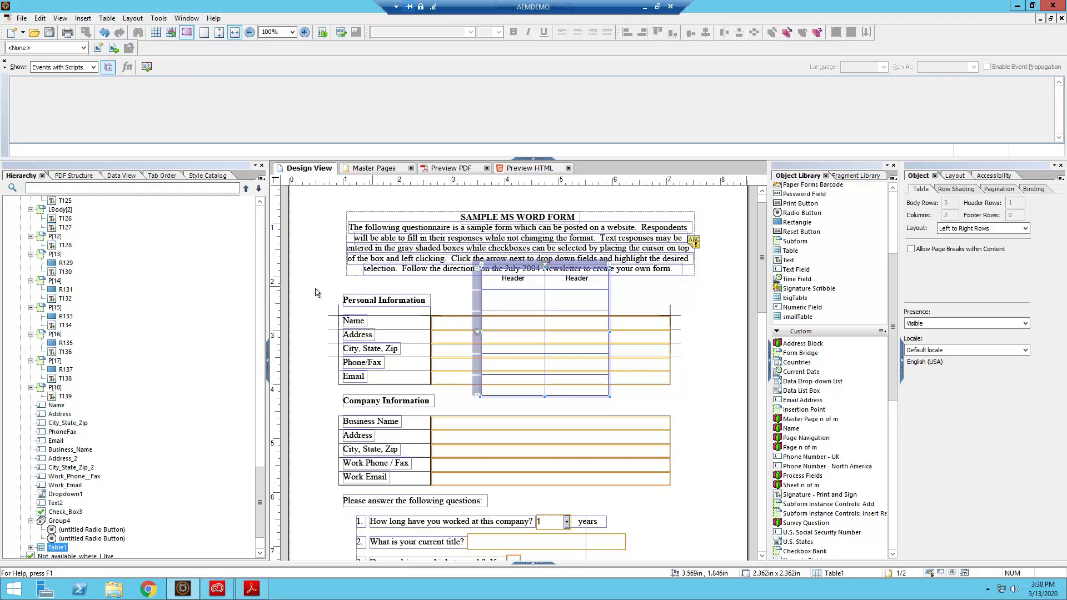
scroll(429, 450, down, 3)
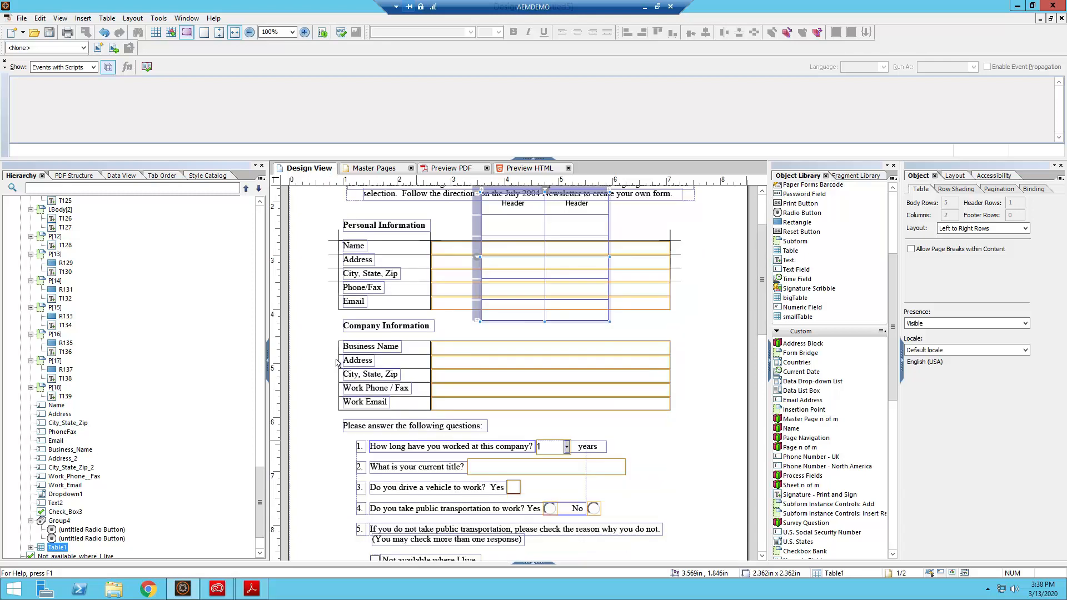
scroll(298, 304, down, 2)
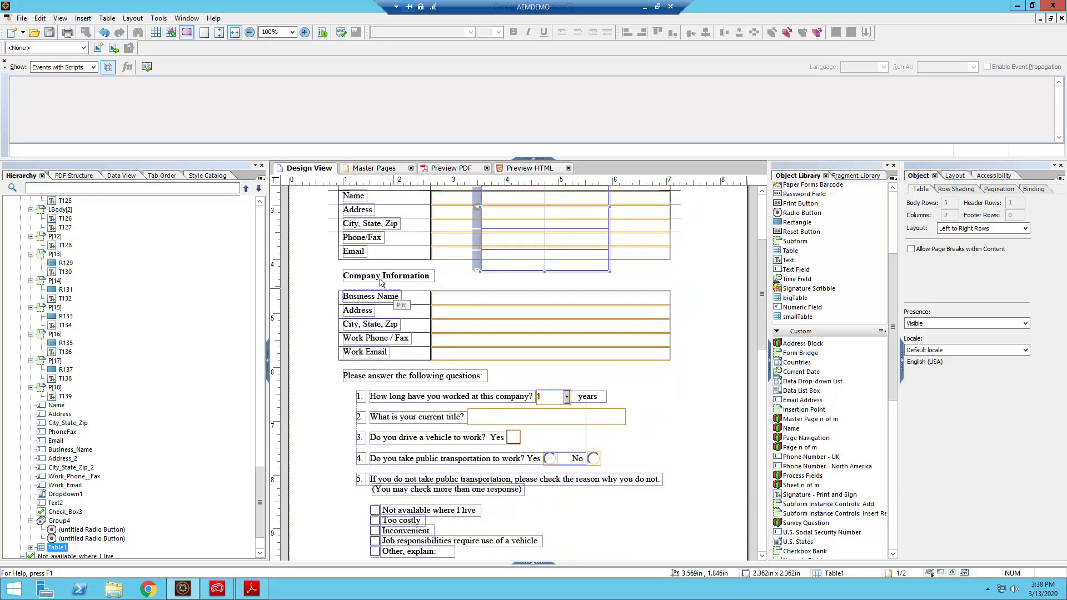